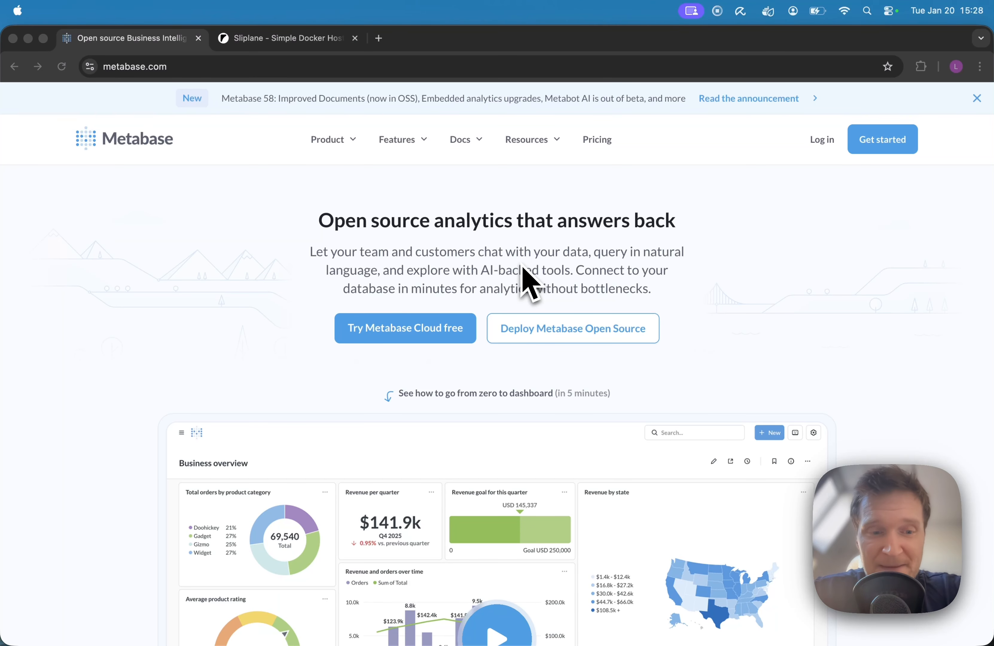
{"action": "scroll", "coordinate": [530, 283], "scroll_direction": "down", "scroll_amount": 6}
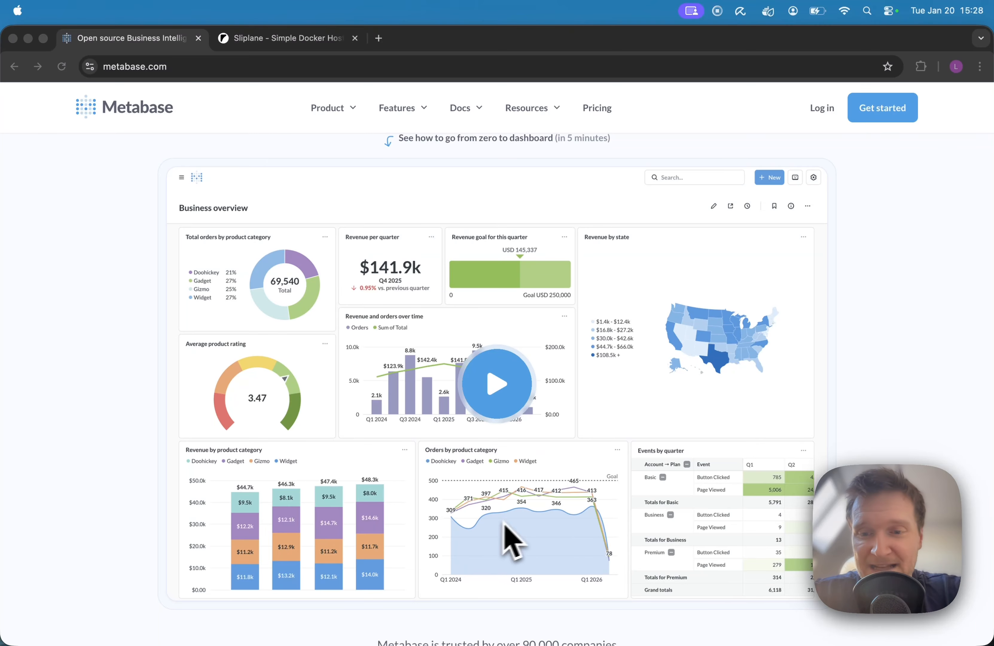
{"action": "scroll", "coordinate": [755, 533], "scroll_direction": "up", "scroll_amount": 6}
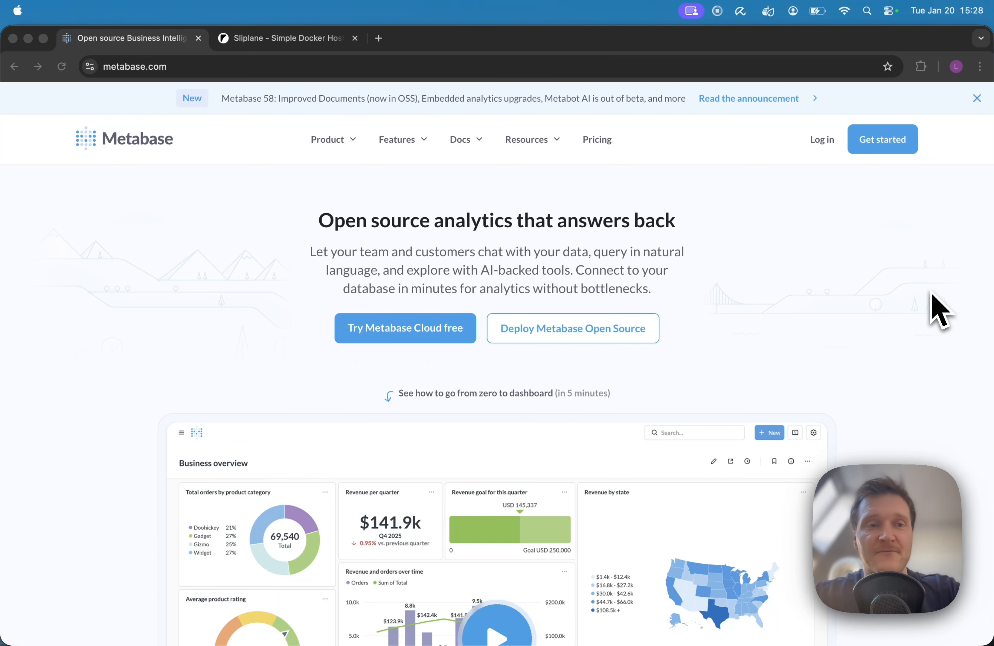
Switch to Sliplane, enter its dashboard and create a project named Metabase.
{"action": "left_click", "coordinate": [293, 46]}
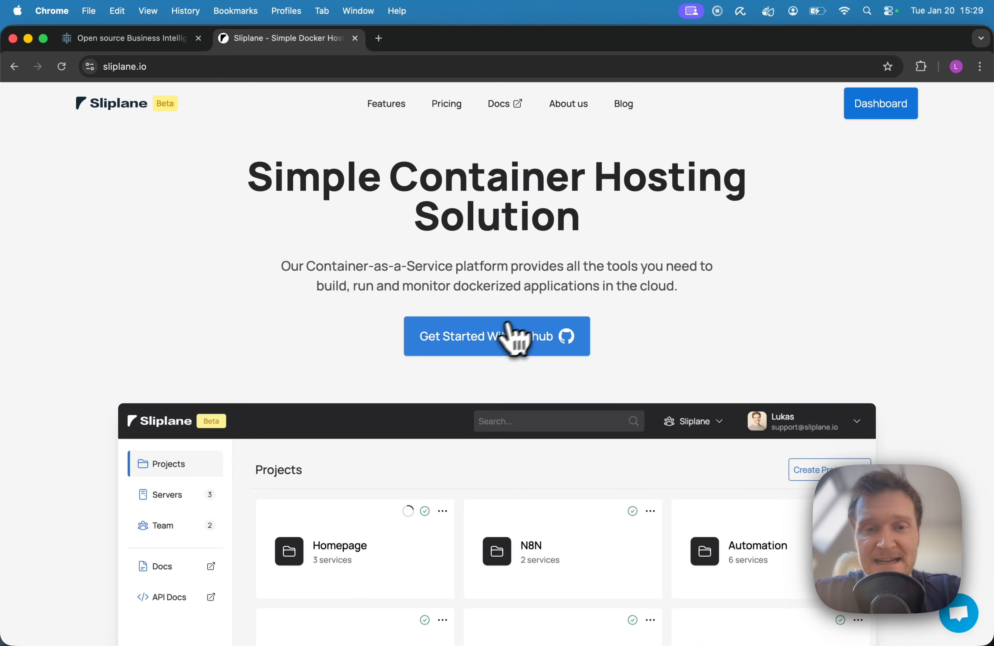
{"action": "left_click", "coordinate": [485, 340]}
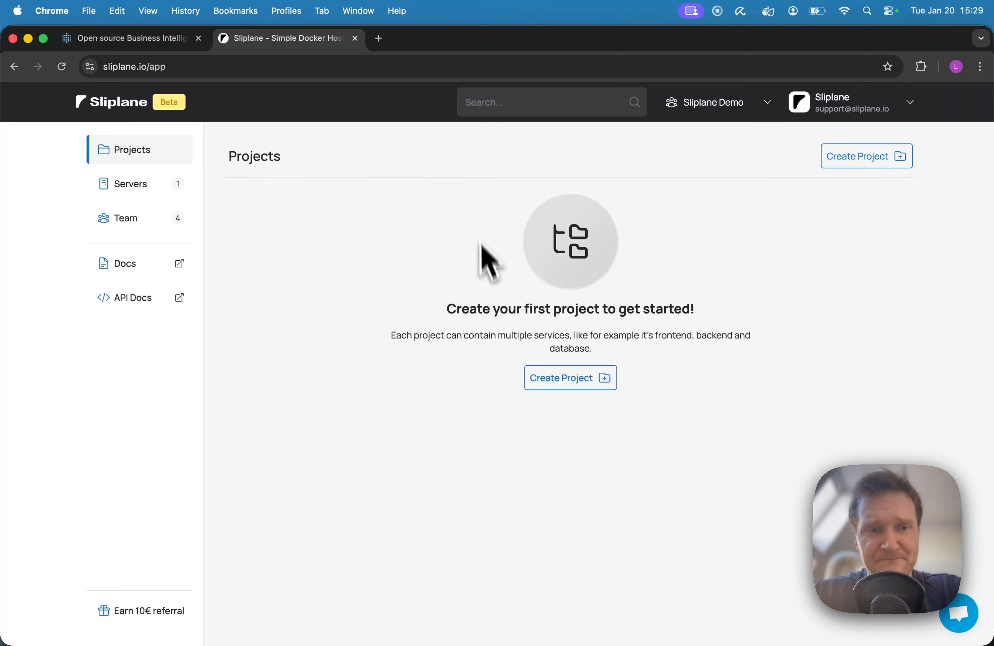
{"action": "left_click", "coordinate": [565, 377]}
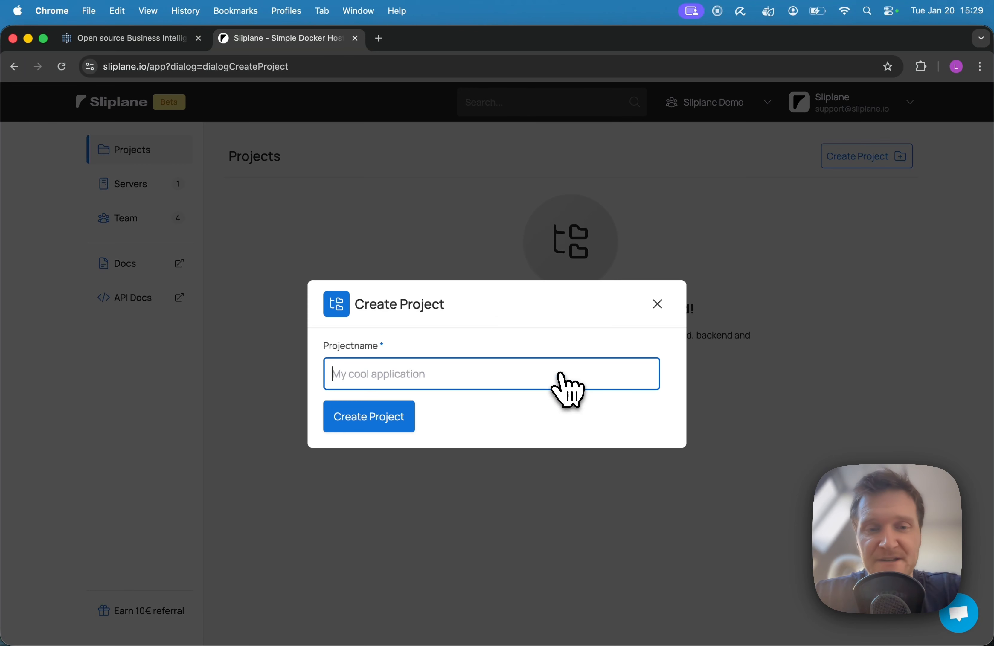
{"action": "type", "text": "Metabas"}
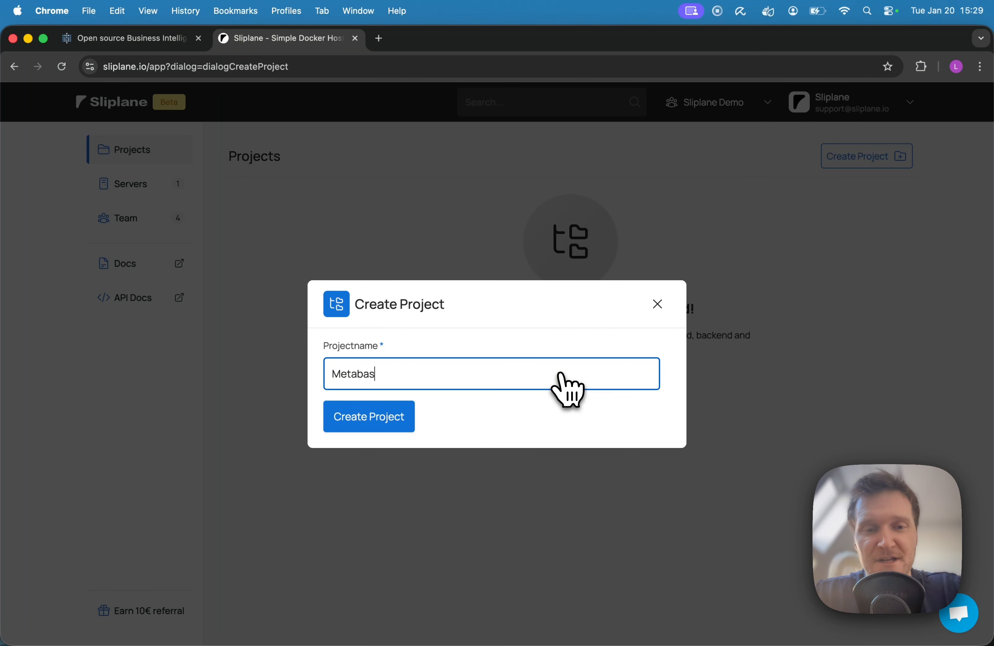
{"action": "type", "text": "e"}
{"action": "key", "text": "Return"}
{"action": "left_click", "coordinate": [345, 253]}
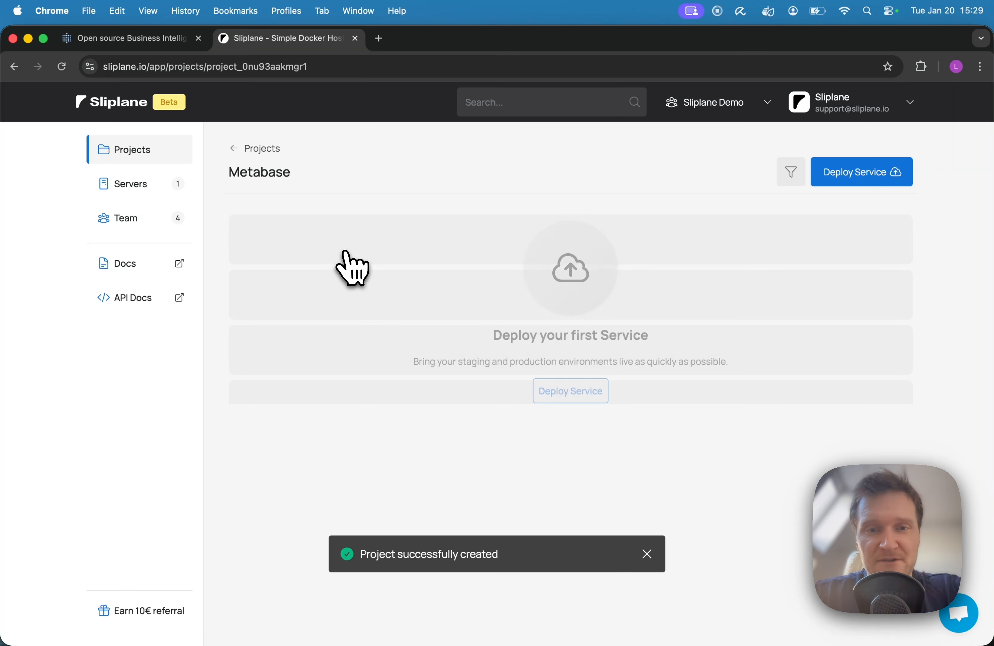
Start a service deployment for the Metabase project on the existing Base server and begin adding a service.
{"action": "left_click", "coordinate": [557, 391]}
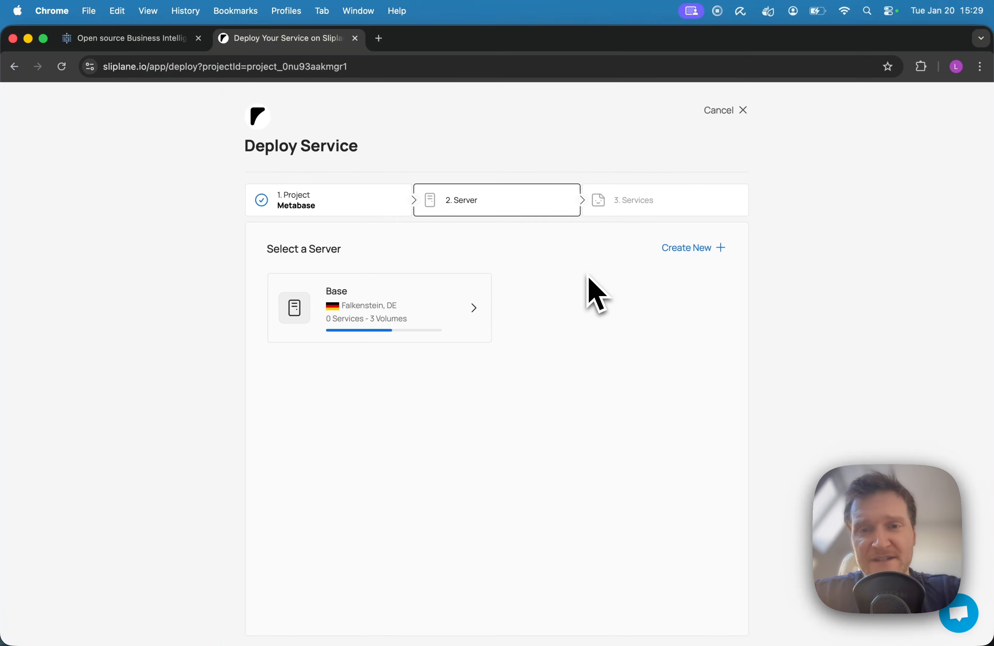
{"action": "left_click", "coordinate": [698, 251]}
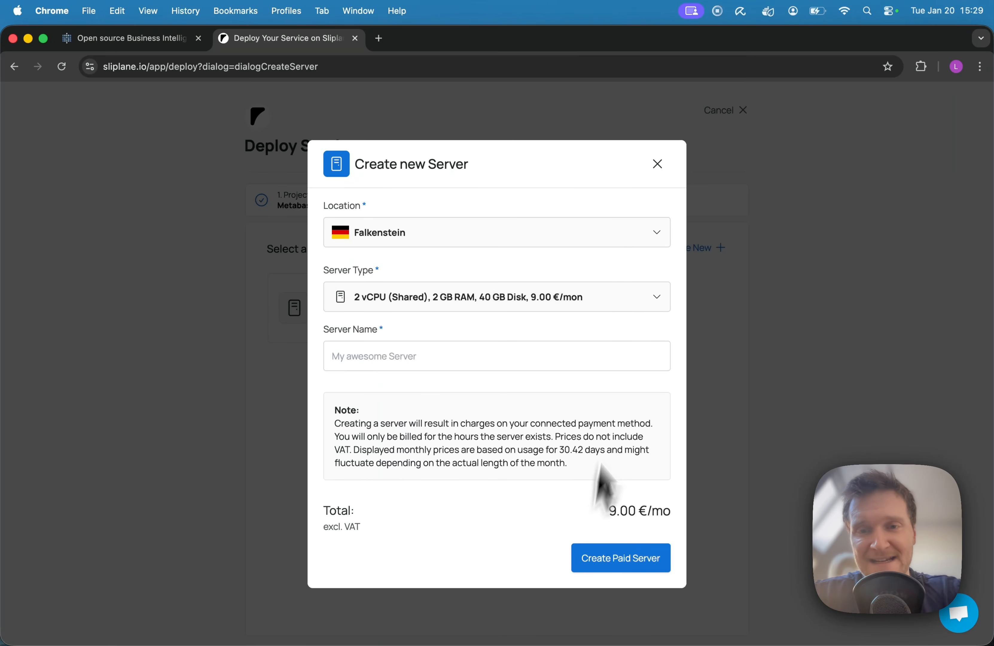
{"action": "left_click", "coordinate": [707, 176]}
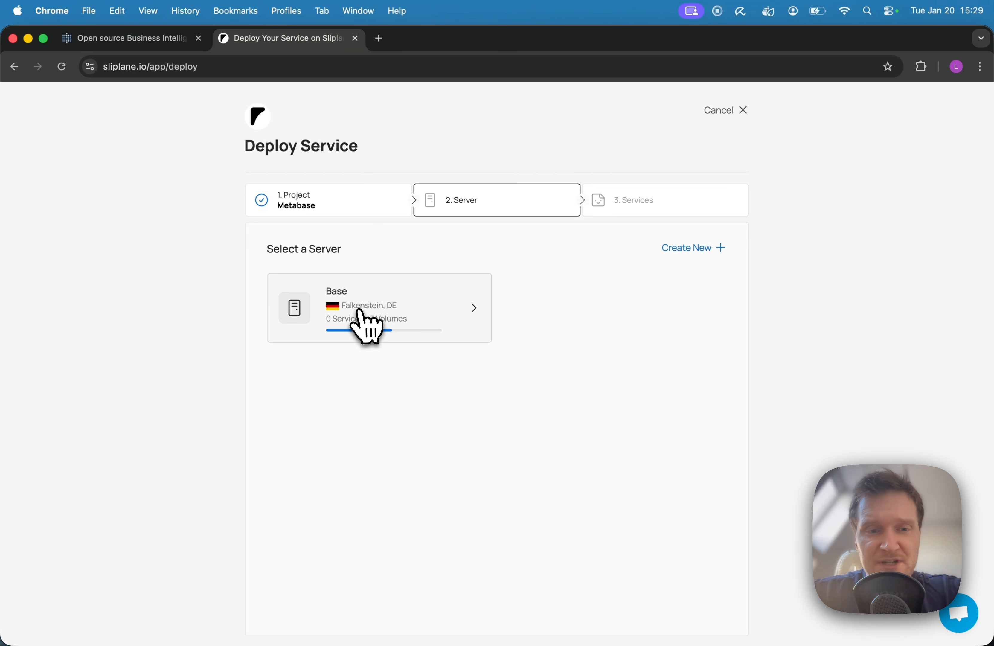
{"action": "left_click", "coordinate": [386, 311]}
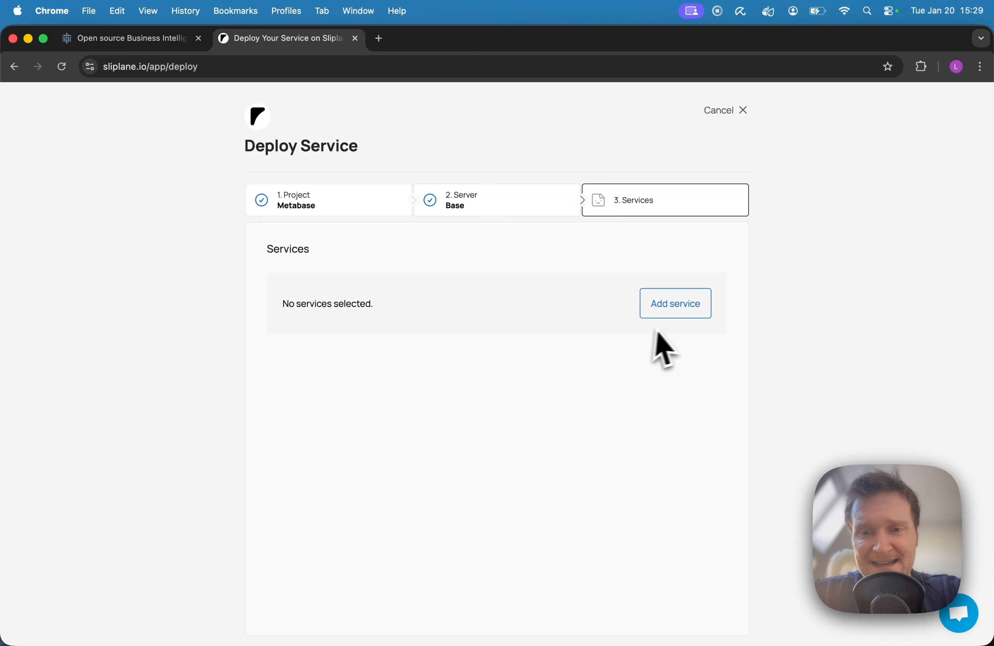
{"action": "left_click", "coordinate": [677, 310]}
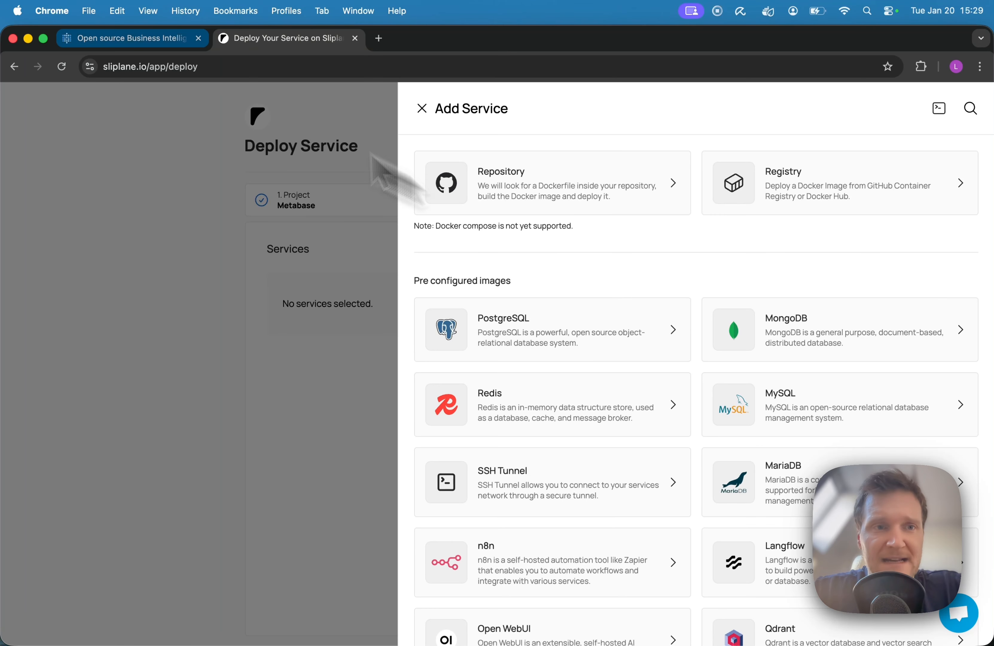
Switch to the Metabase site and search its documentation for "docker" to open the Running Metabase on Docker page.
{"action": "left_click", "coordinate": [94, 38]}
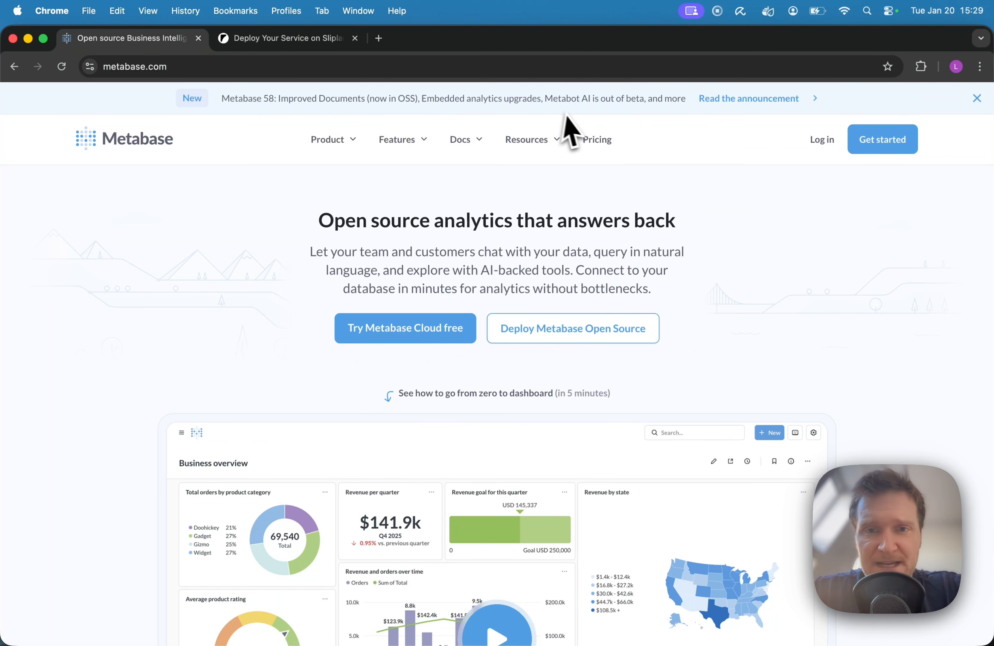
{"action": "mouse_move", "coordinate": [460, 150]}
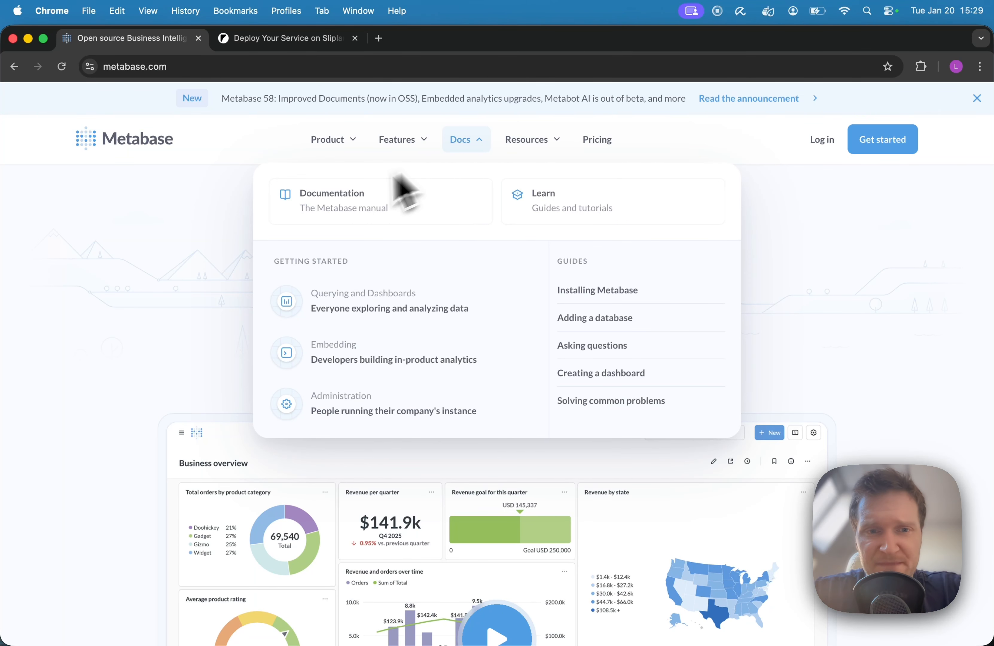
{"action": "left_click", "coordinate": [334, 204]}
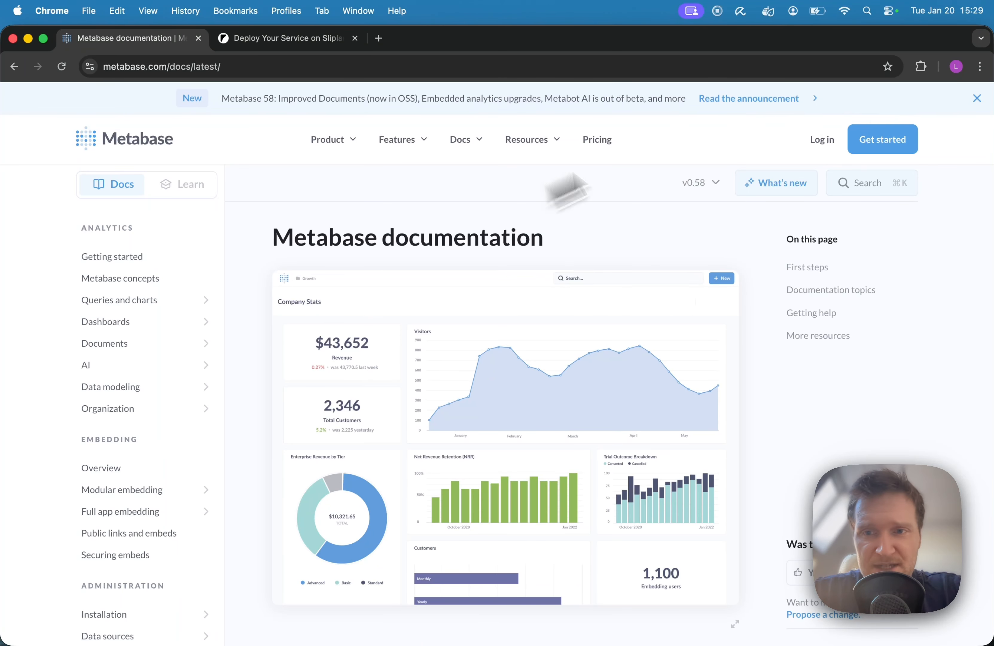
{"action": "left_click", "coordinate": [857, 181]}
{"action": "type", "text": "docker"}
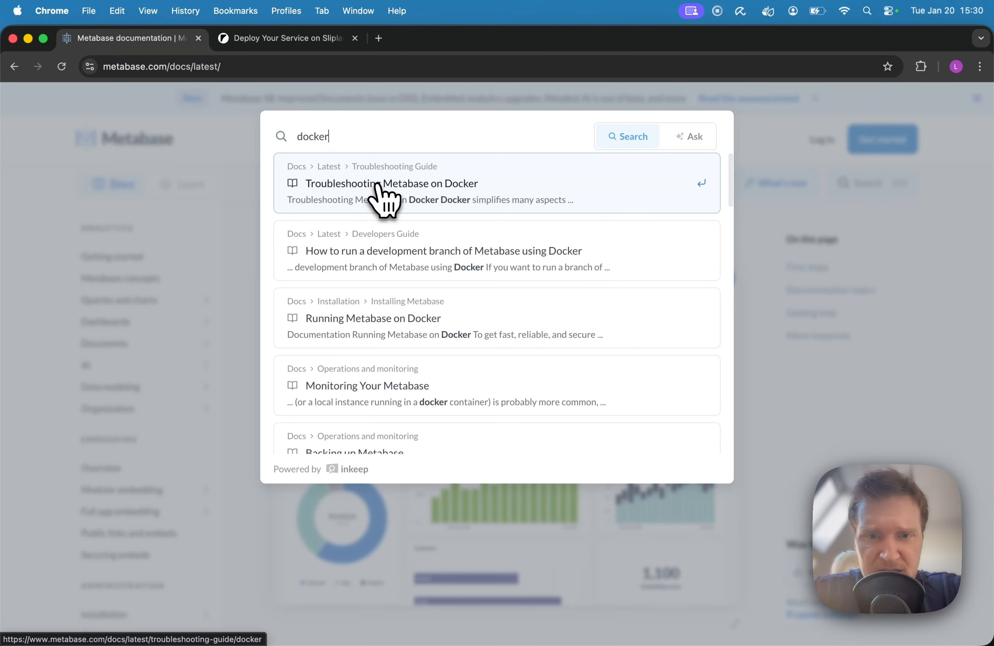
{"action": "left_click", "coordinate": [395, 324]}
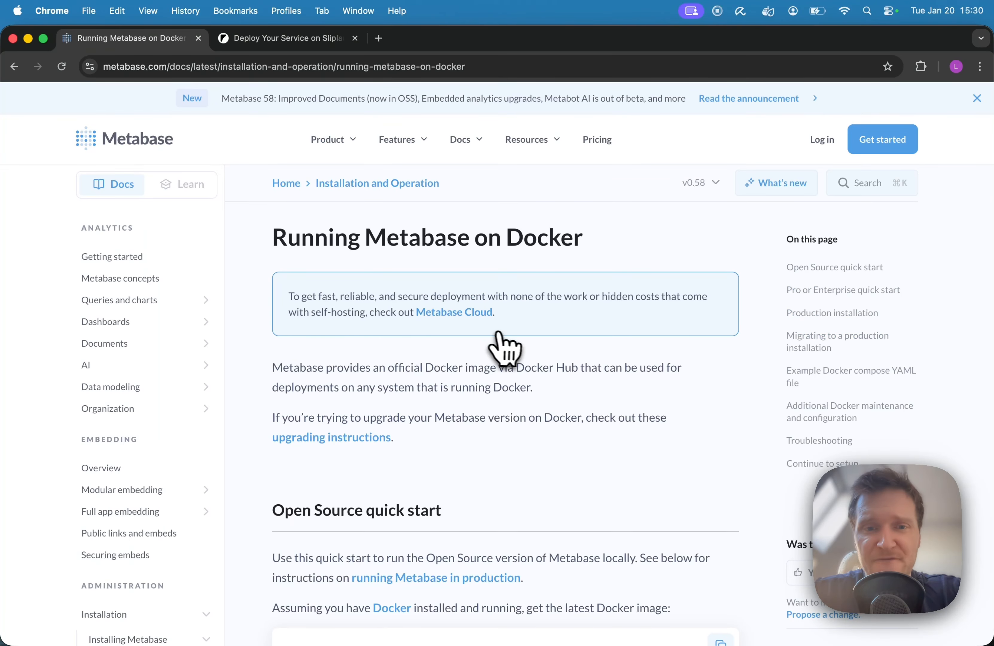
Copy the example Docker compose YAML file for running Metabase with a PostgreSQL database.
{"action": "scroll", "coordinate": [506, 344], "scroll_direction": "down", "scroll_amount": 15}
{"action": "scroll", "coordinate": [511, 348], "scroll_direction": "down", "scroll_amount": 20}
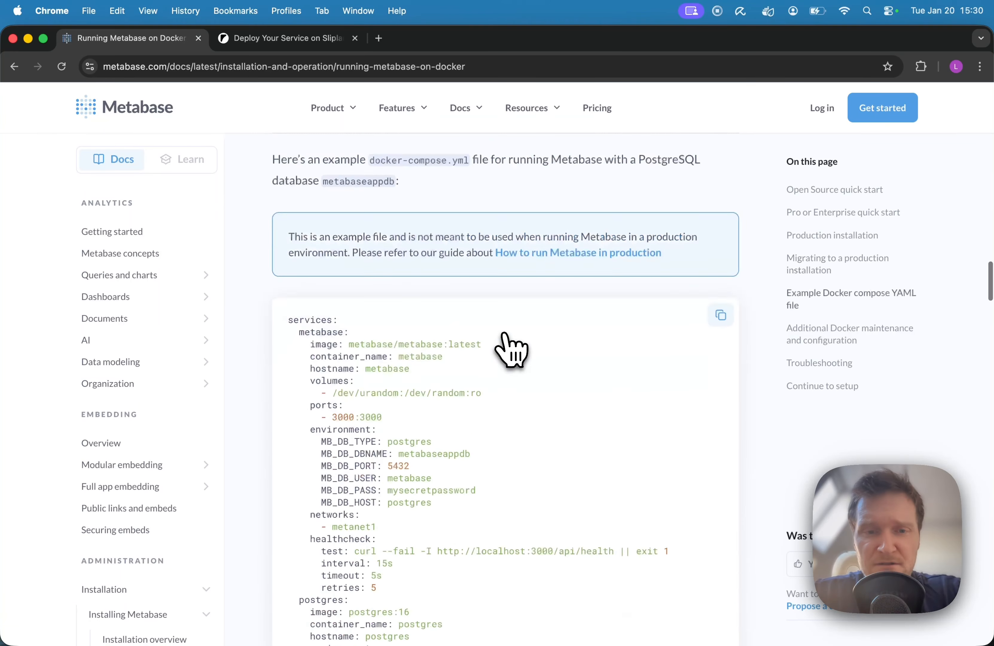
{"action": "scroll", "coordinate": [511, 348], "scroll_direction": "up", "scroll_amount": 15}
{"action": "scroll", "coordinate": [511, 348], "scroll_direction": "up", "scroll_amount": 4}
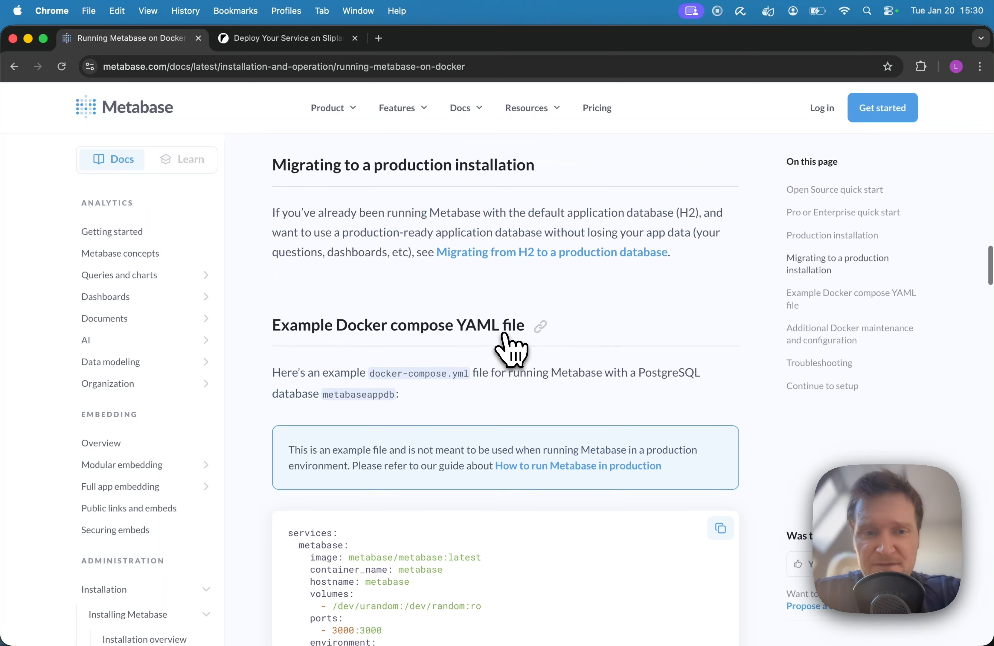
{"action": "scroll", "coordinate": [511, 347], "scroll_direction": "down", "scroll_amount": 5}
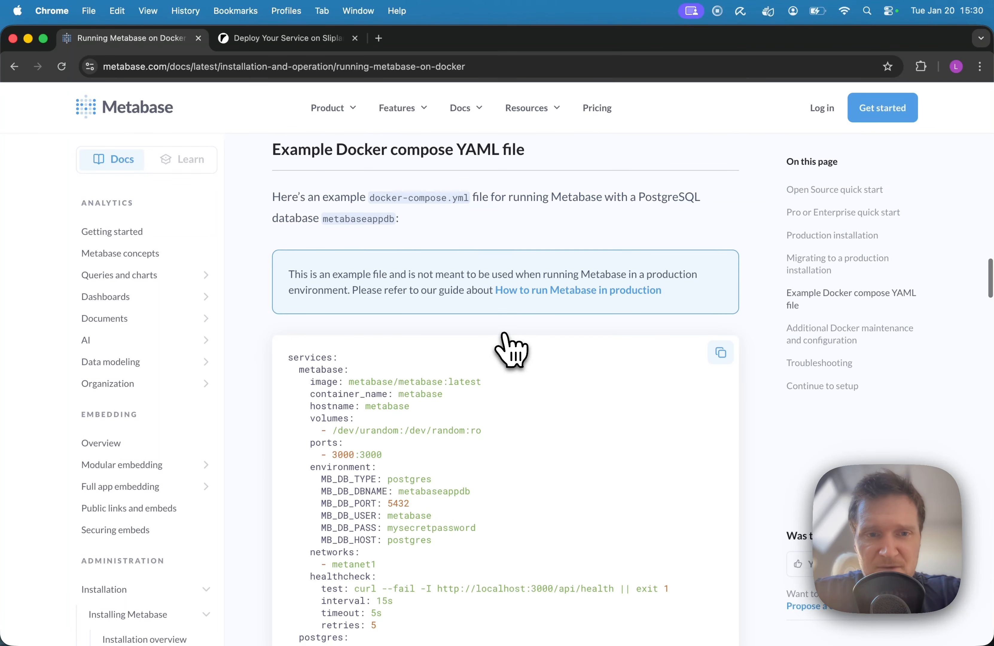
{"action": "scroll", "coordinate": [506, 348], "scroll_direction": "down", "scroll_amount": 3}
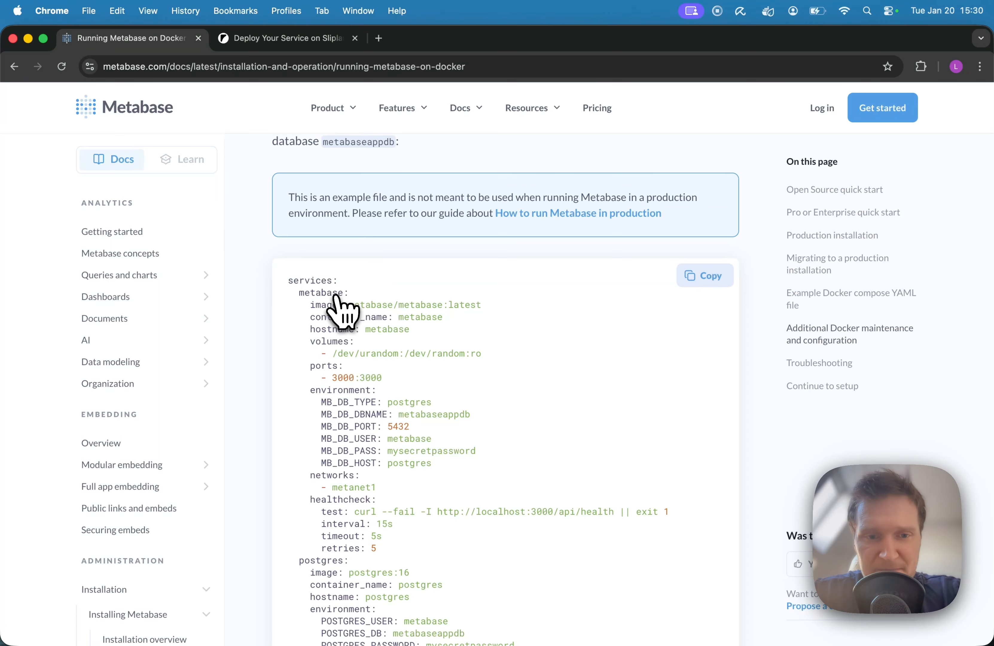
{"action": "left_click", "coordinate": [710, 281]}
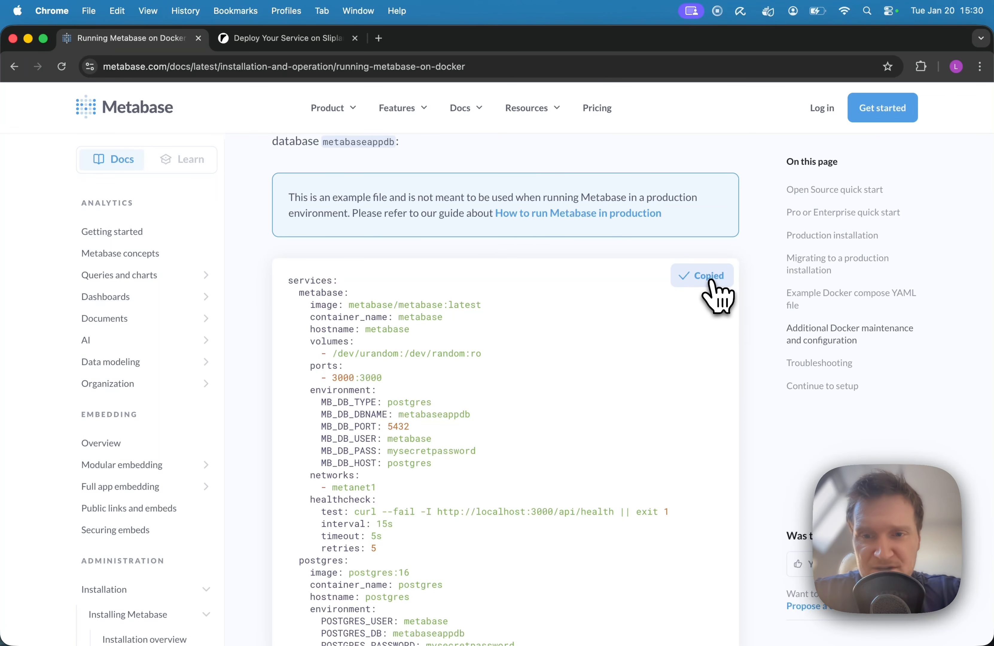
Return to Sliplane and add the services by parsing the copied Docker Compose YAML as a Docker command.
{"action": "left_click", "coordinate": [272, 42]}
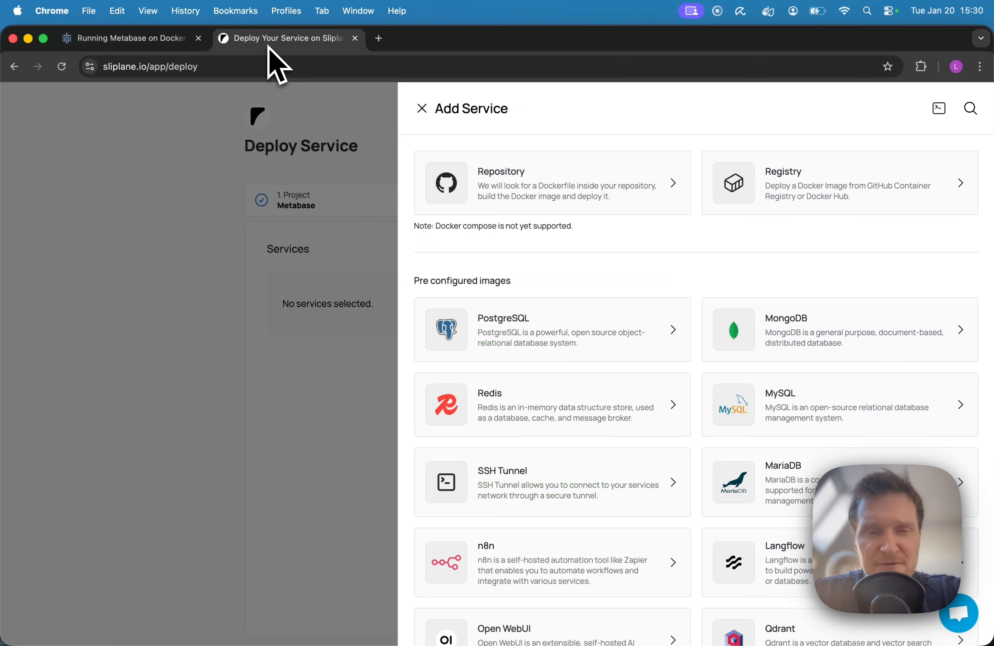
{"action": "left_click", "coordinate": [941, 110]}
{"action": "left_click", "coordinate": [460, 208]}
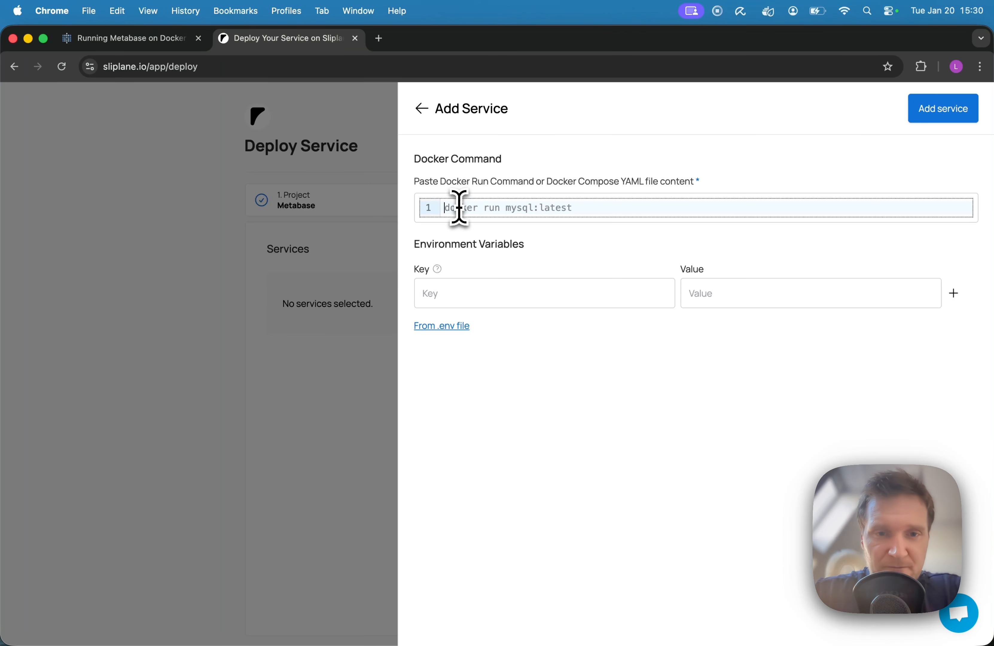
{"action": "key", "text": "super+v"}
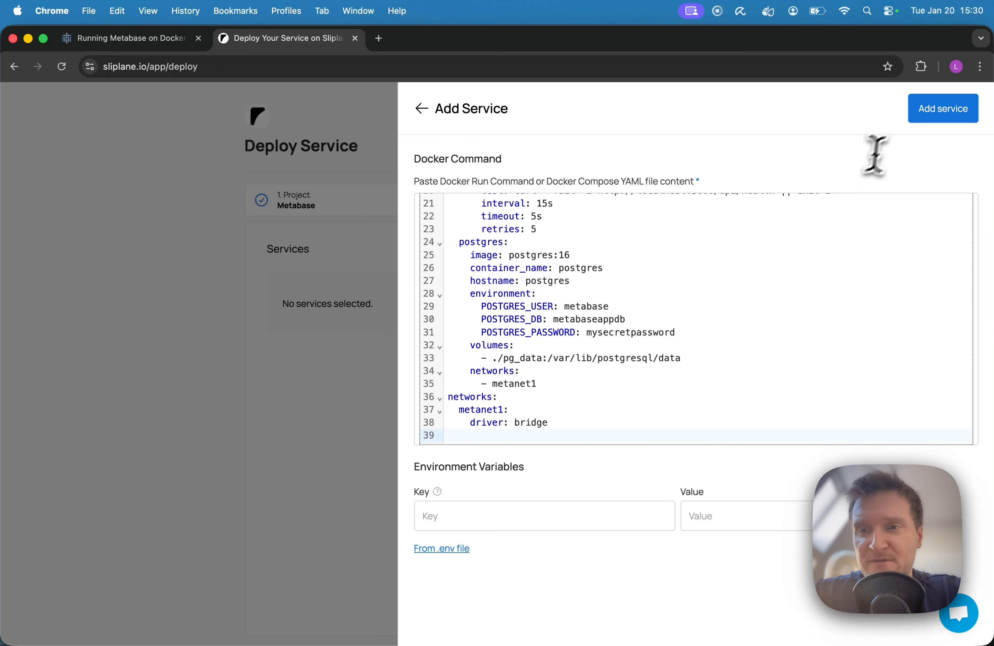
{"action": "left_click", "coordinate": [930, 113]}
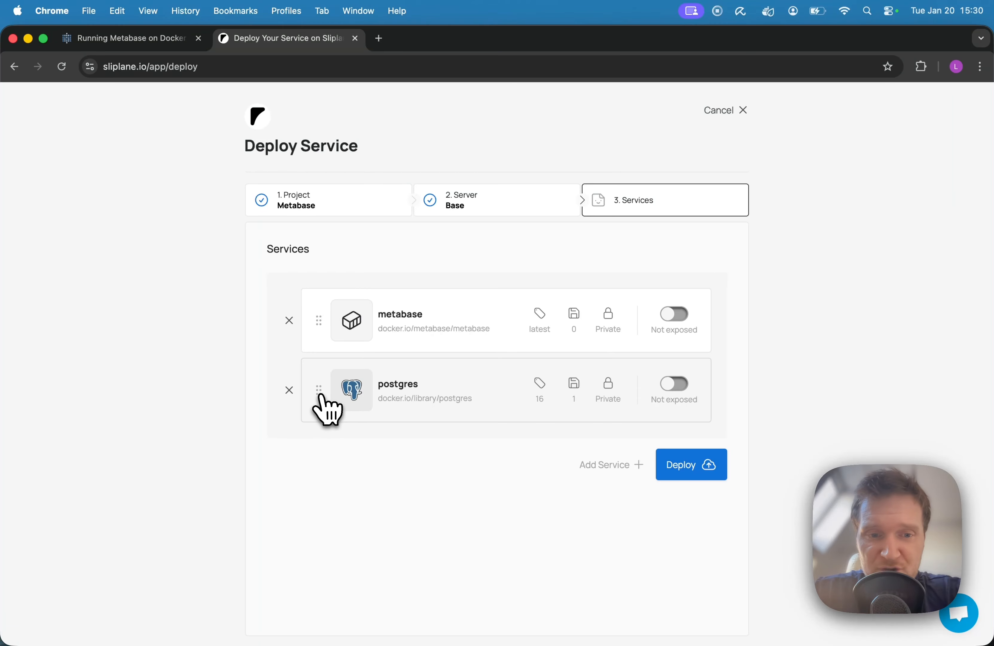
Move the postgres service above metabase and expose the metabase service publicly over HTTP with healthcheck path /.
{"action": "left_click_drag", "start_coordinate": [324, 388], "coordinate": [326, 319]}
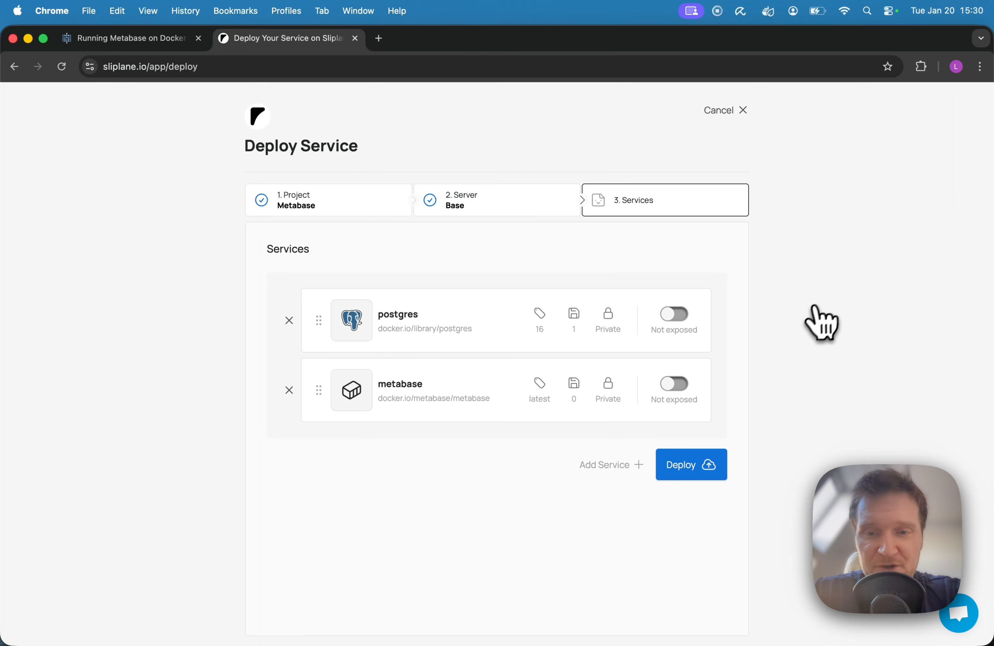
{"action": "left_click", "coordinate": [676, 386]}
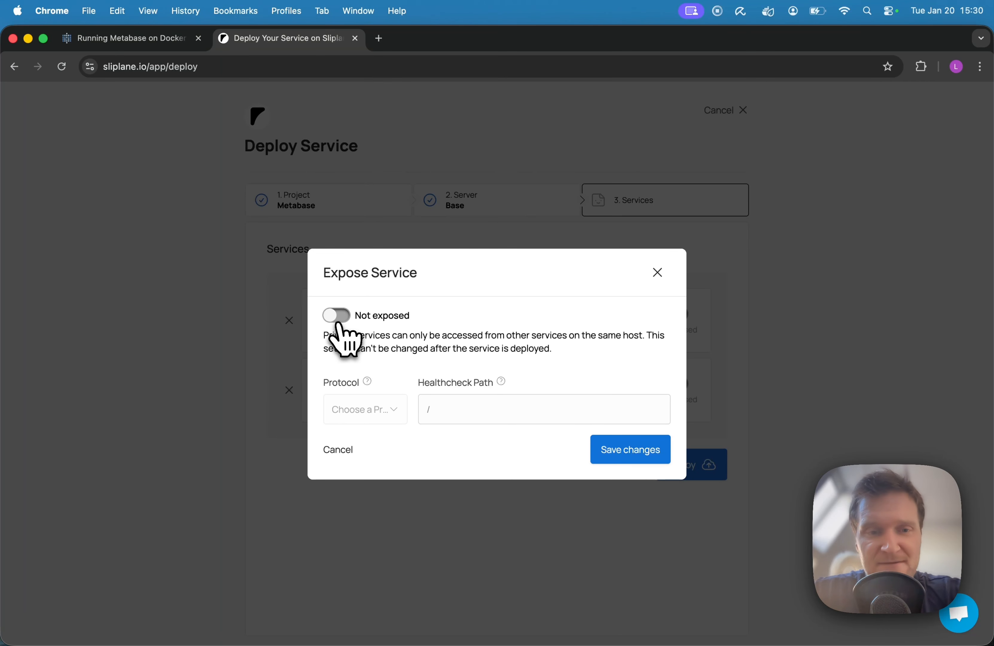
{"action": "left_click", "coordinate": [338, 316]}
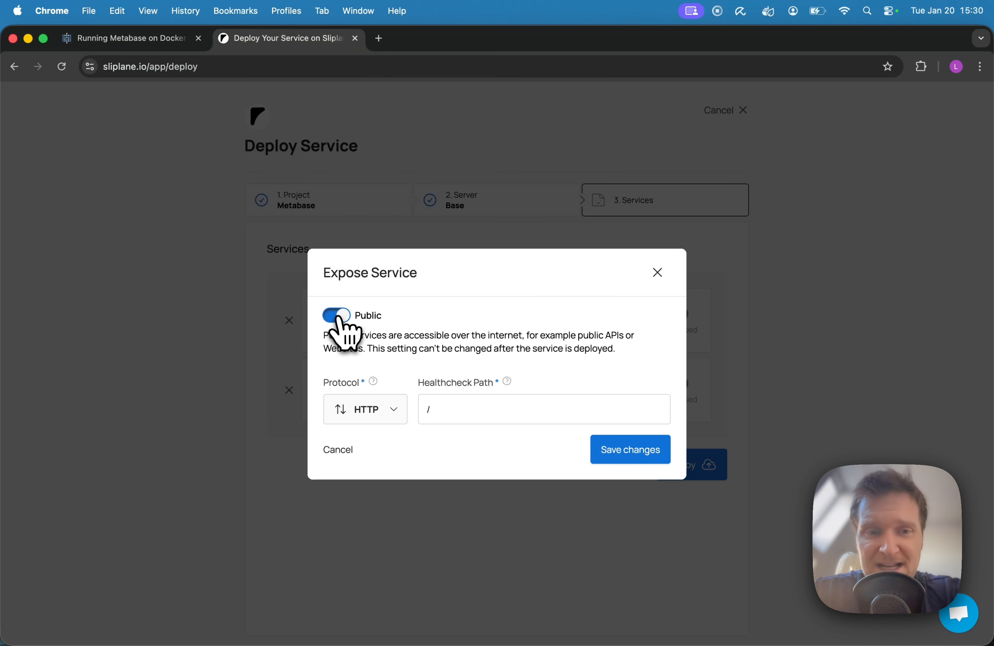
{"action": "left_click", "coordinate": [616, 457]}
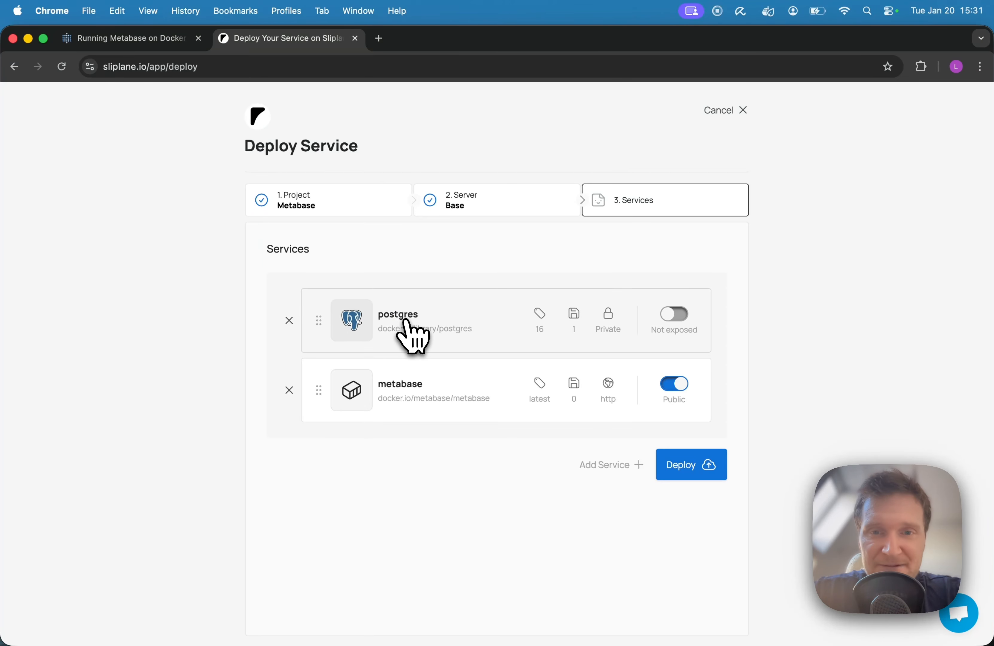
Examine the database password variable in the example compose file of the Metabase documentation.
{"action": "left_click", "coordinate": [105, 37]}
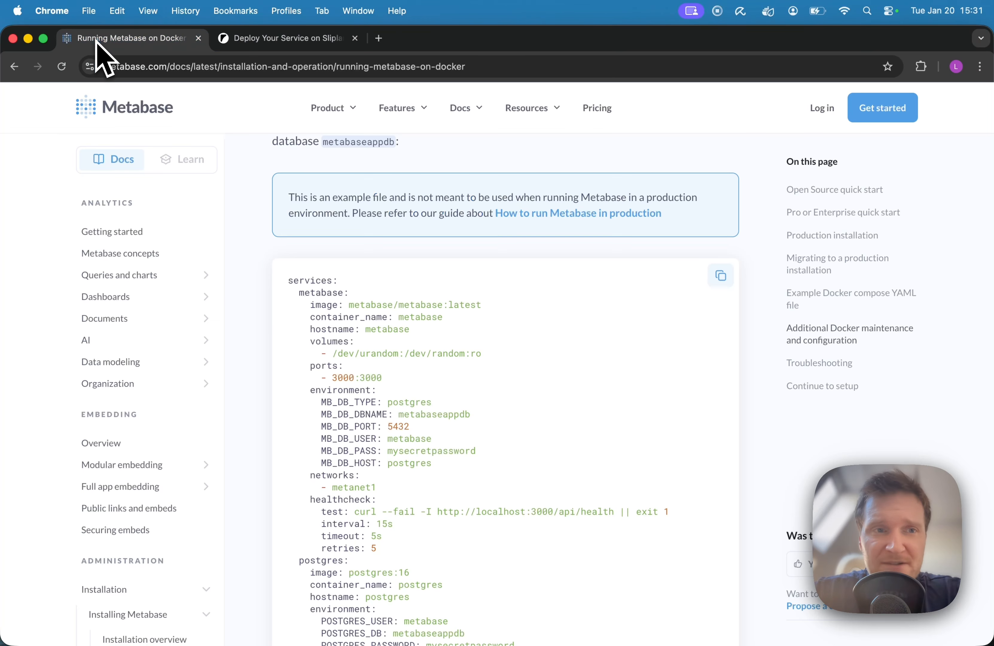
{"action": "scroll", "coordinate": [453, 400], "scroll_direction": "down", "scroll_amount": 3}
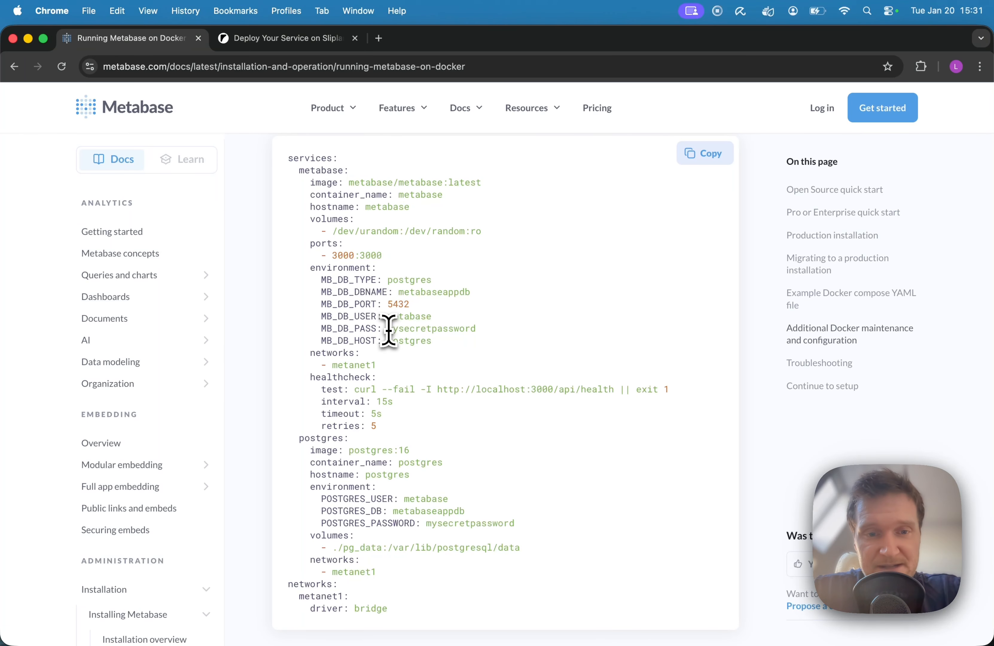
{"action": "left_click_drag", "start_coordinate": [389, 329], "coordinate": [474, 330]}
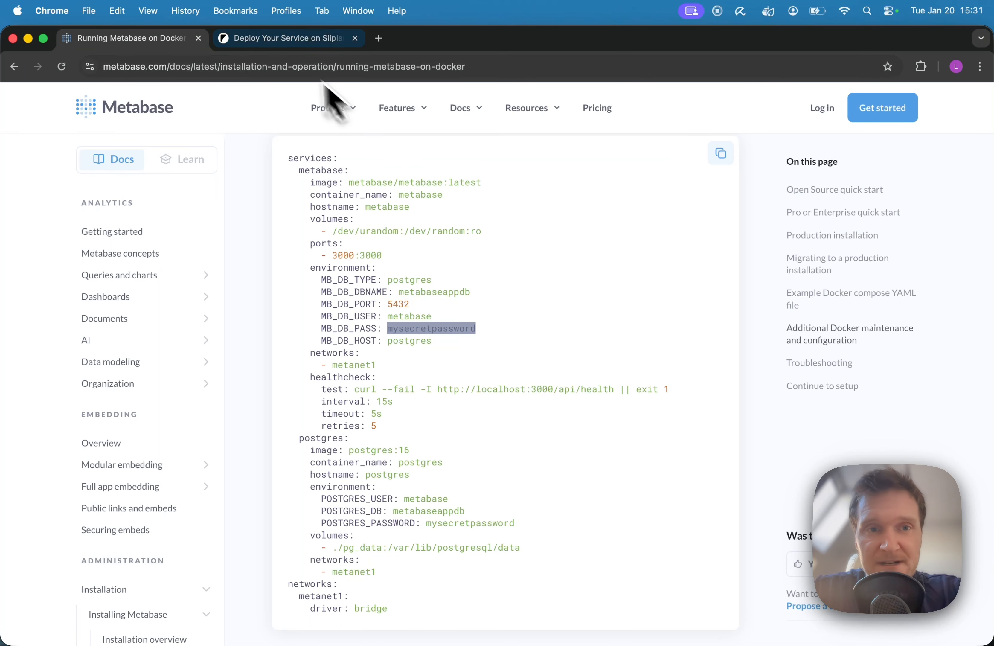
Replace the POSTGRES_PASSWORD value of the postgres service with a generated password, copy it and save the service settings.
{"action": "left_click", "coordinate": [267, 45]}
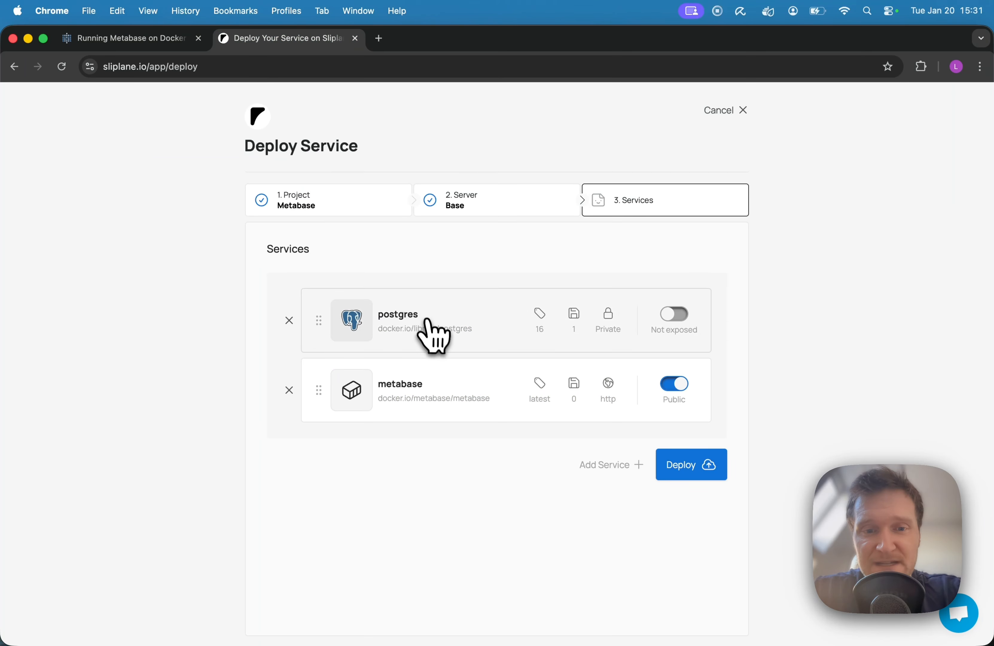
{"action": "left_click", "coordinate": [432, 334]}
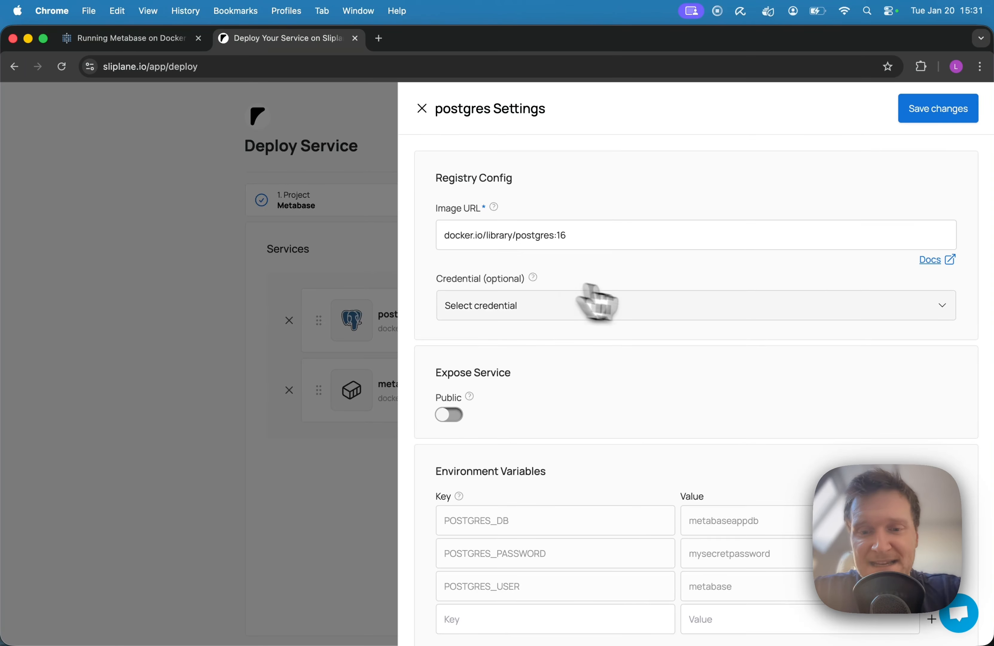
{"action": "scroll", "coordinate": [676, 313], "scroll_direction": "down", "scroll_amount": 2}
{"action": "scroll", "coordinate": [681, 327], "scroll_direction": "down", "scroll_amount": 2}
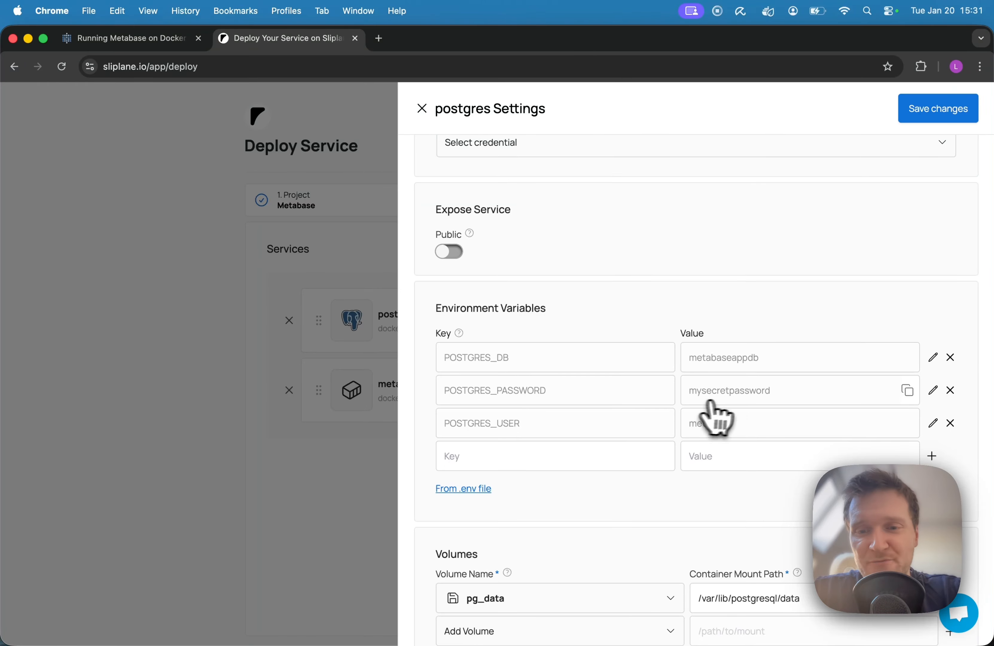
{"action": "scroll", "coordinate": [736, 412], "scroll_direction": "down", "scroll_amount": 2}
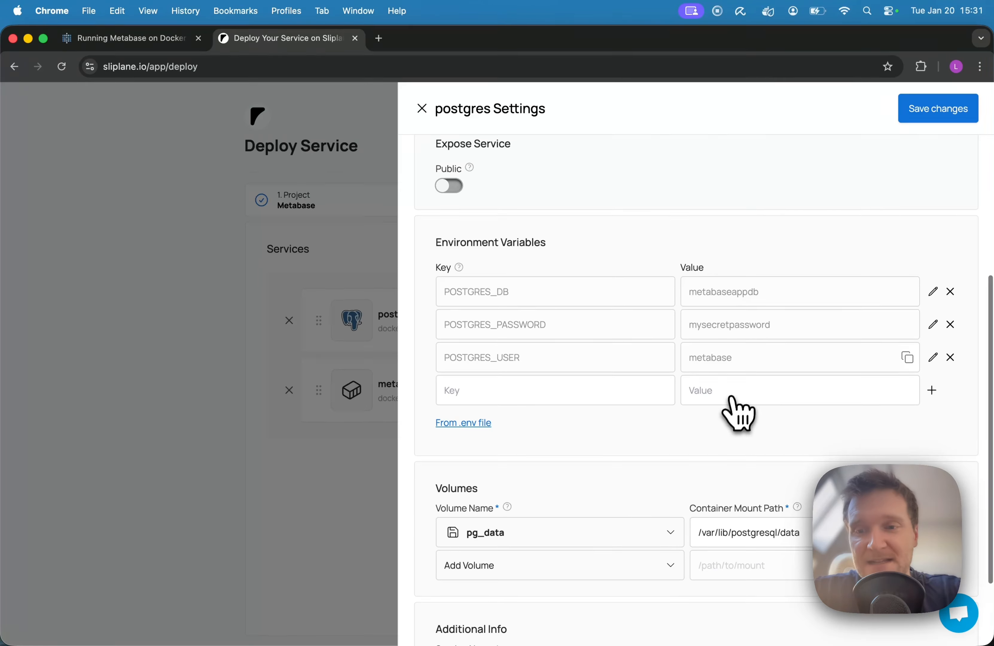
{"action": "left_click", "coordinate": [933, 324]}
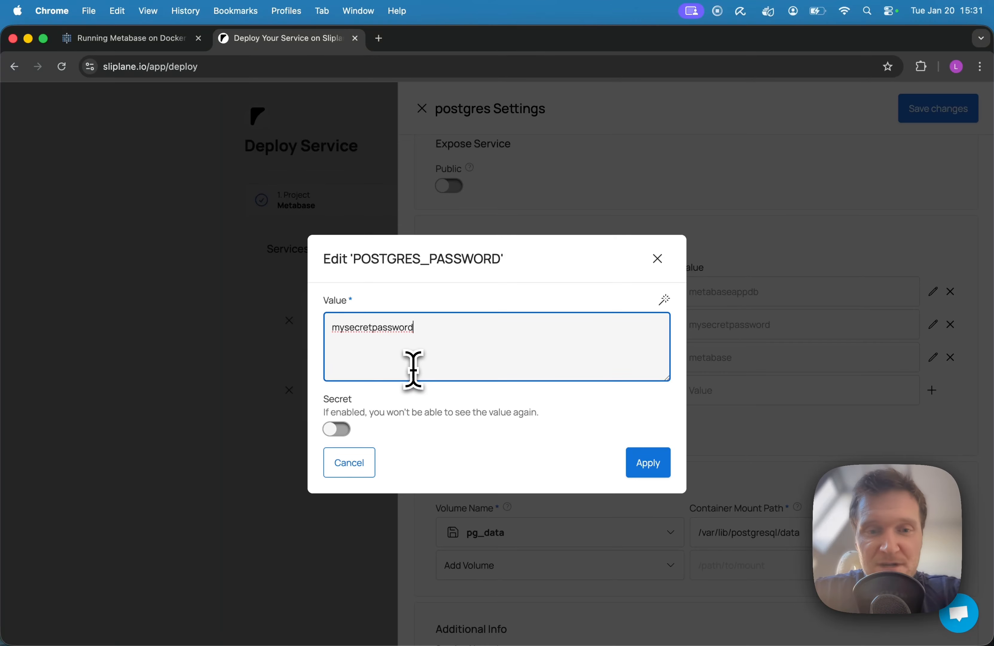
{"action": "double_click", "coordinate": [393, 328]}
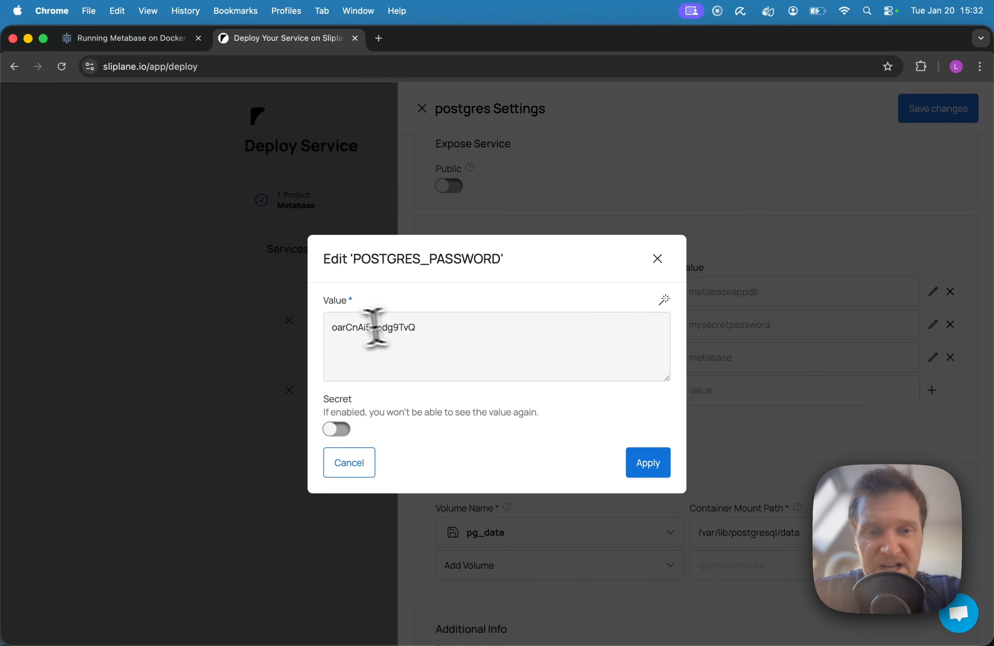
{"action": "double_click", "coordinate": [349, 327]}
{"action": "key", "text": "super+c"}
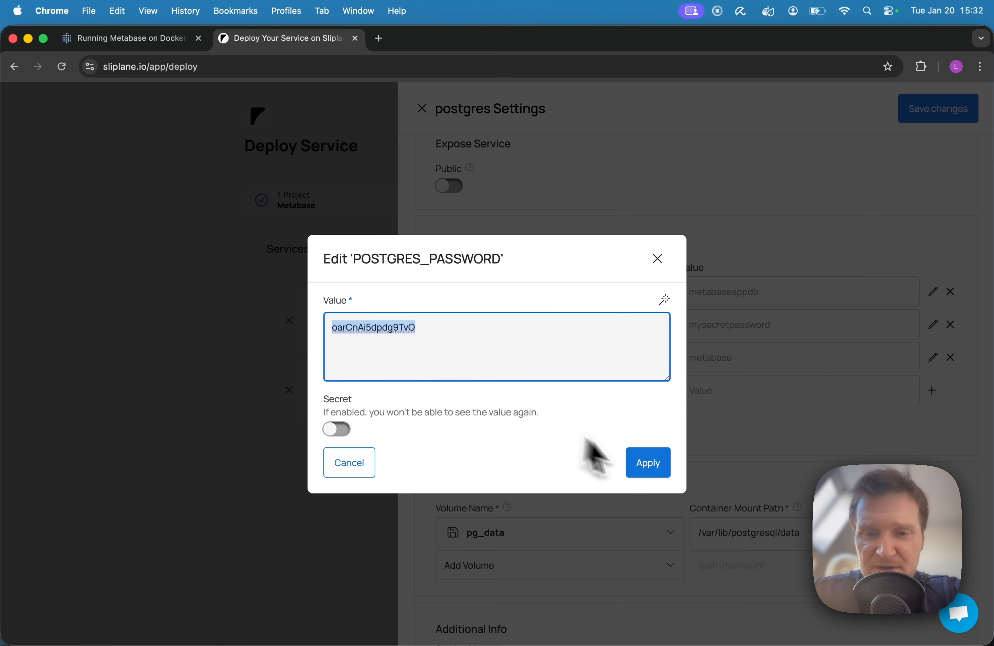
{"action": "left_click", "coordinate": [648, 465]}
{"action": "left_click", "coordinate": [919, 110]}
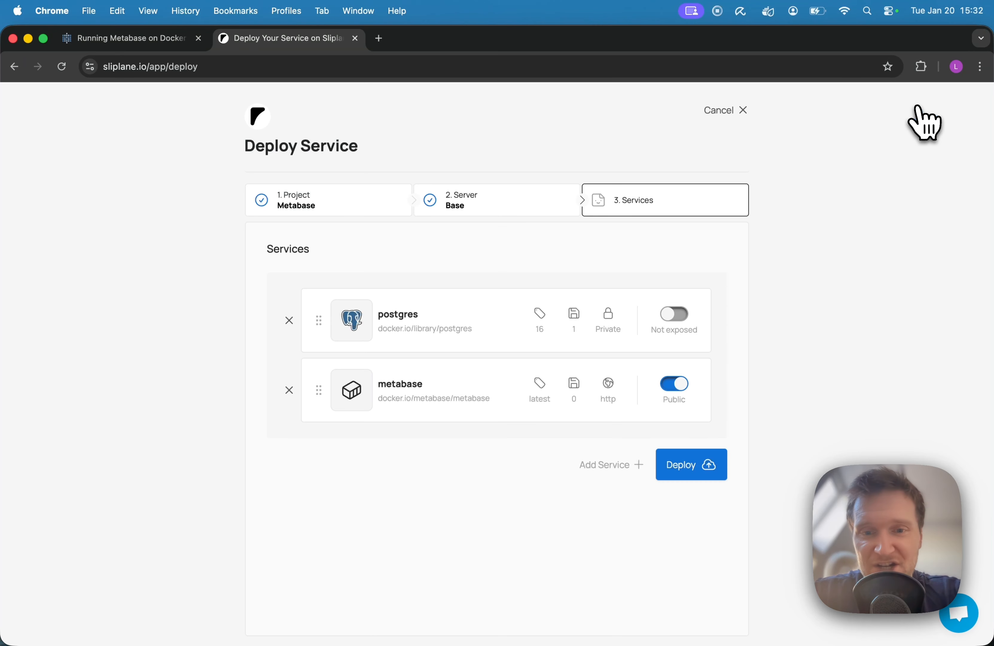
Set the metabase service's MB_DB_PASS variable to the copied database password and save the service settings.
{"action": "left_click", "coordinate": [390, 402]}
{"action": "scroll", "coordinate": [633, 420], "scroll_direction": "down", "scroll_amount": 8}
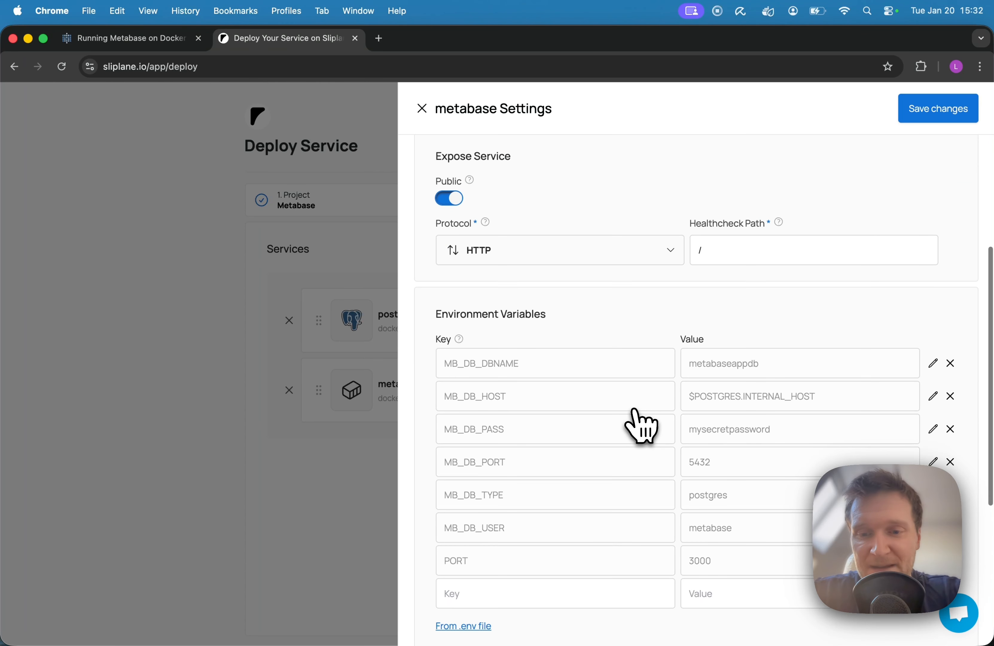
{"action": "left_click", "coordinate": [933, 326]}
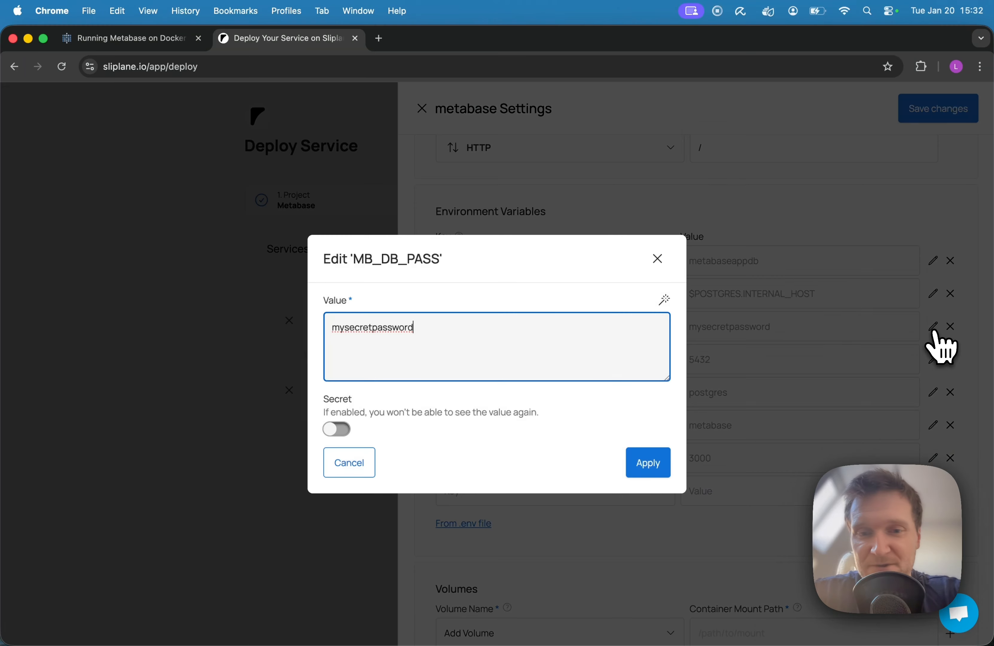
{"action": "double_click", "coordinate": [390, 326]}
{"action": "key", "text": "super+v"}
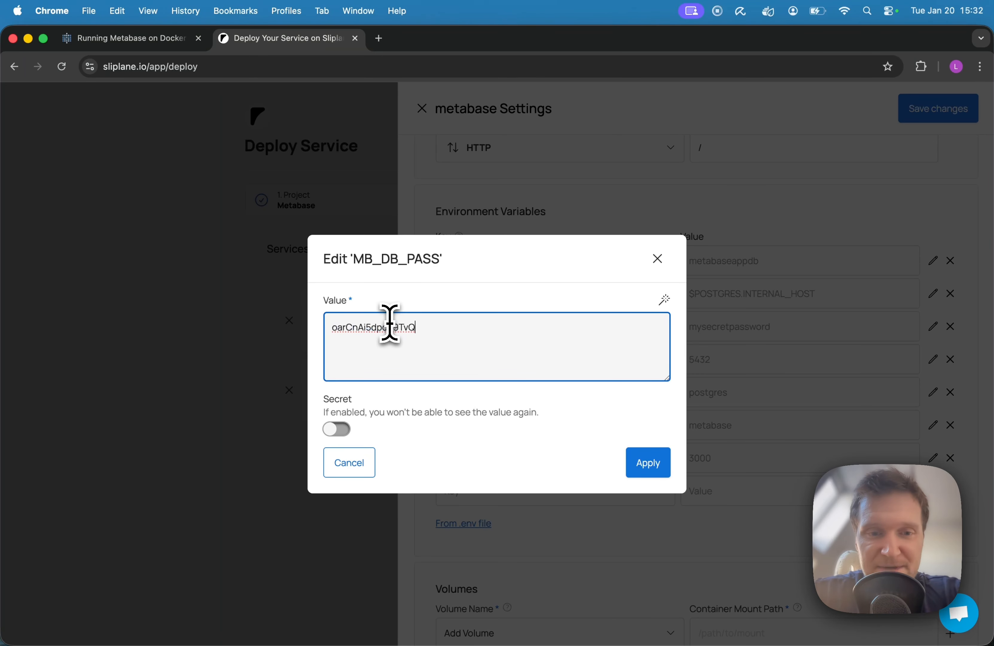
{"action": "left_click", "coordinate": [649, 469]}
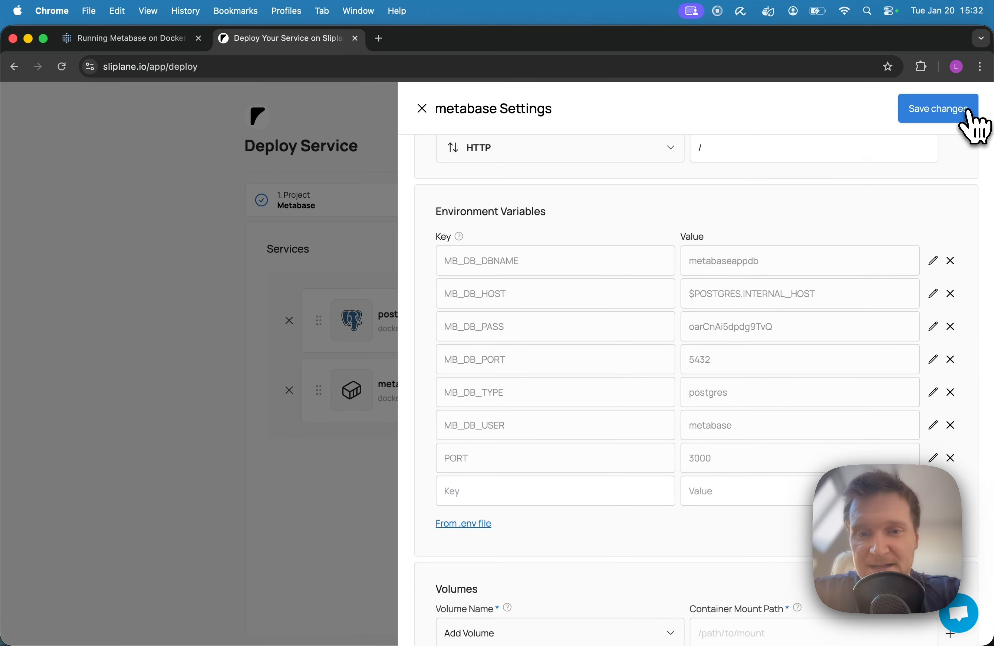
{"action": "left_click", "coordinate": [969, 112]}
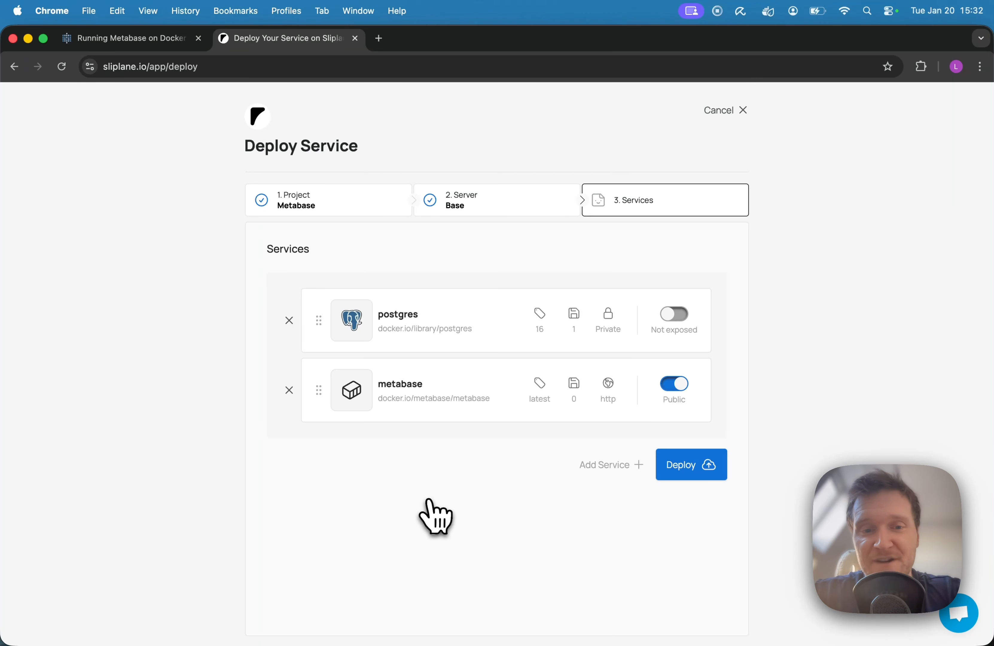
Deploy the postgres and metabase services, visit the deployed metabase service and start its setup.
{"action": "left_click", "coordinate": [685, 469]}
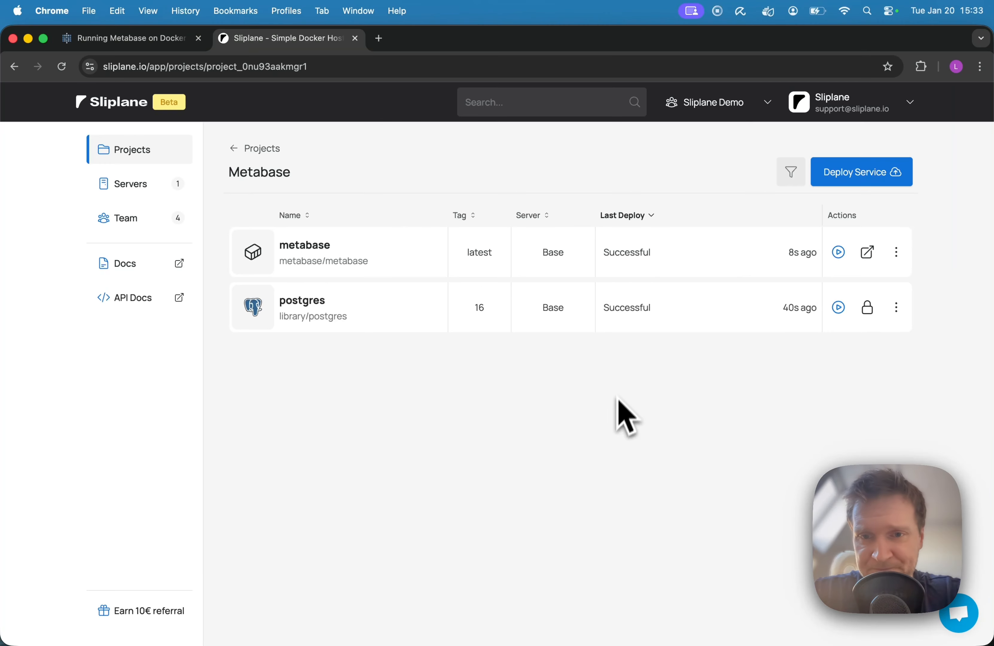
{"action": "left_click", "coordinate": [867, 252]}
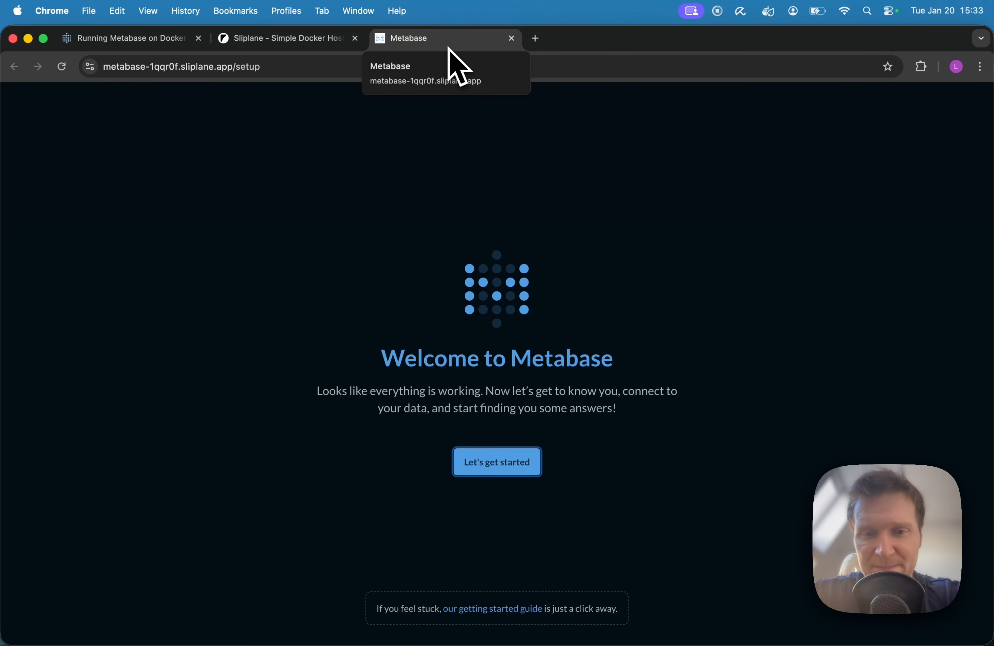
{"action": "left_click", "coordinate": [489, 472]}
Fill in the account's first name, last name and email, and reuse the email as the company or team name.
{"action": "type", "text": "Te"}
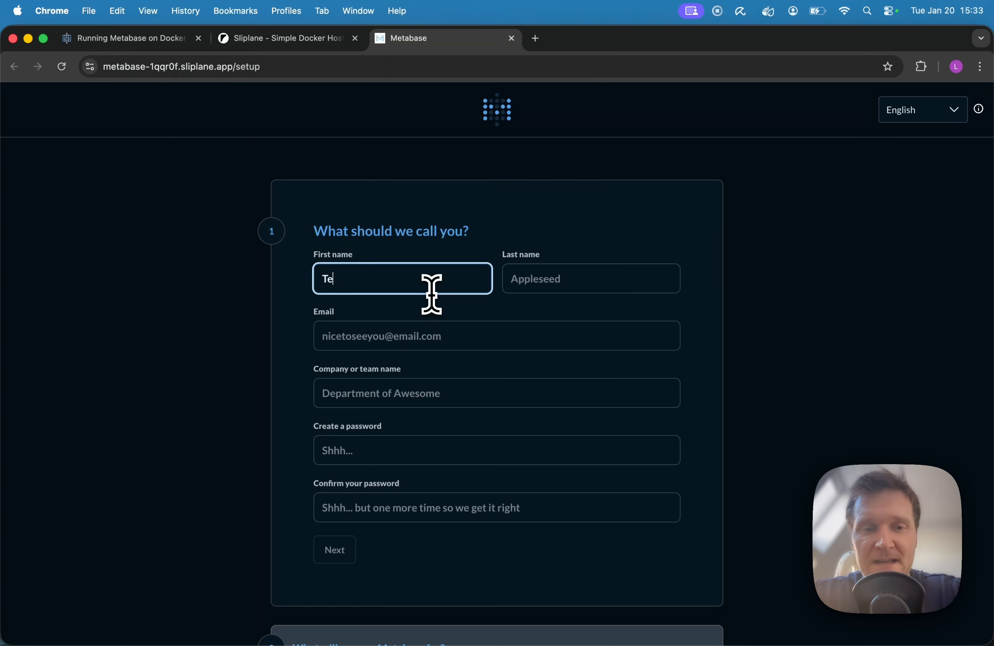
{"action": "type", "text": "st"}
{"action": "double_click", "coordinate": [342, 281]}
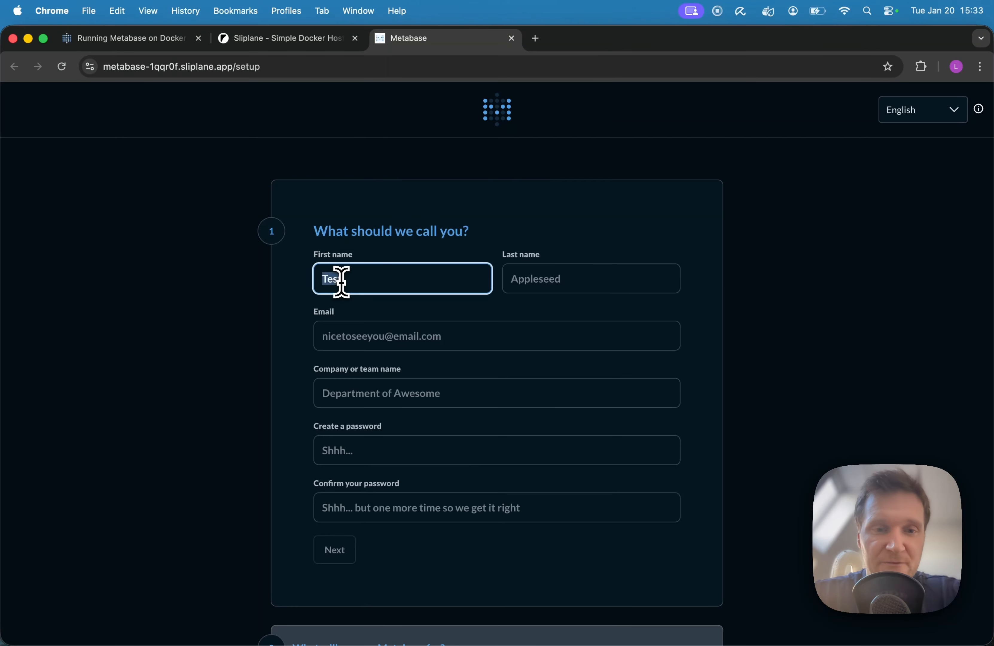
{"action": "left_click", "coordinate": [551, 278]}
{"action": "type", "text": "Test"}
{"action": "left_click", "coordinate": [423, 331]}
{"action": "type", "text": "test@¡23.d"}
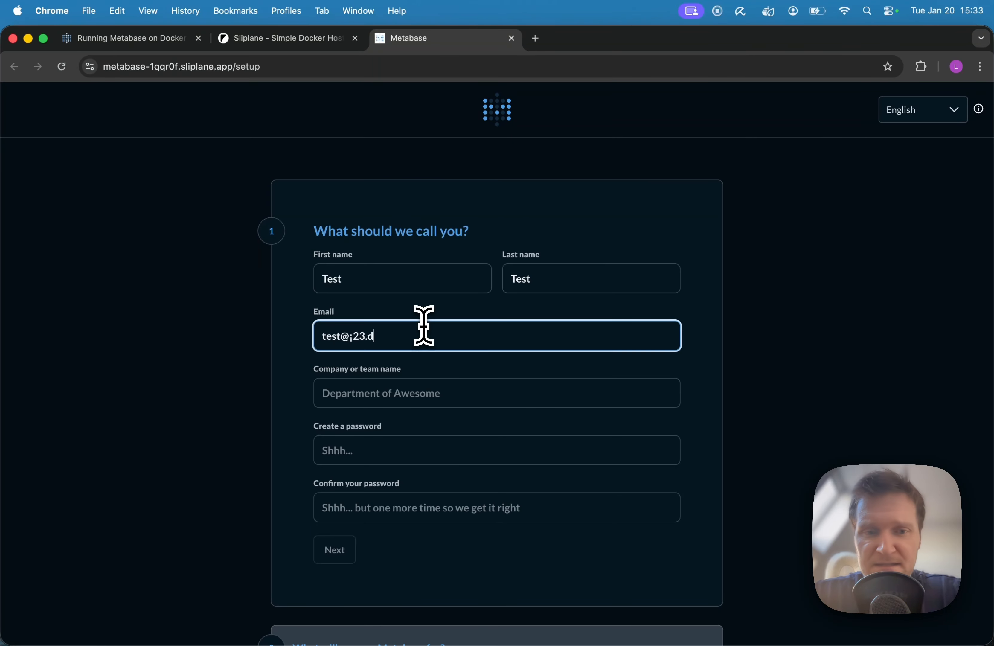
{"action": "type", "text": "e"}
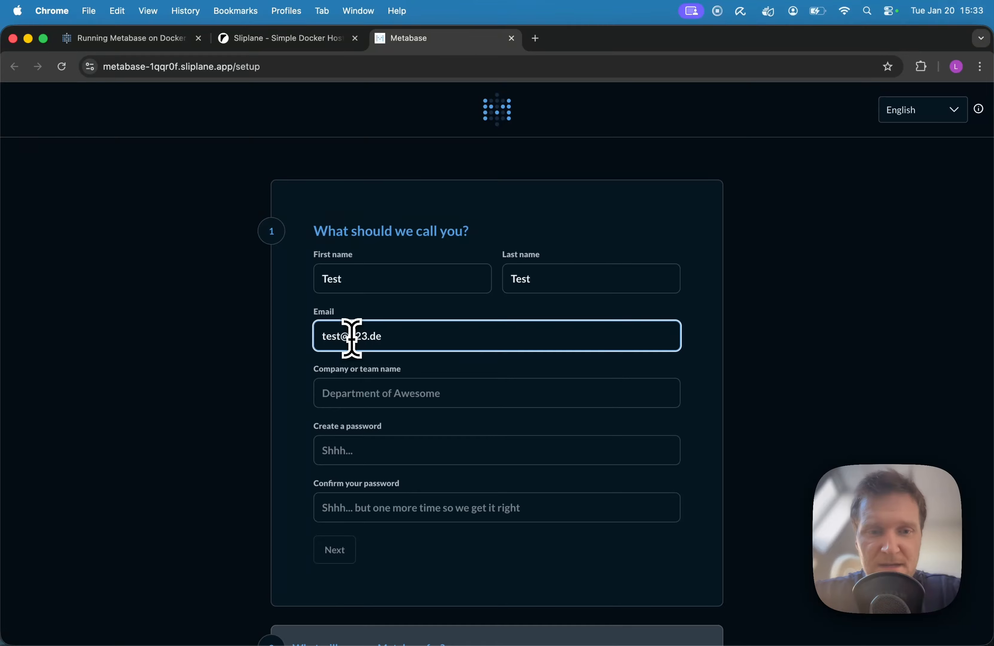
{"action": "left_click", "coordinate": [334, 392]}
{"action": "key", "text": "super+v"}
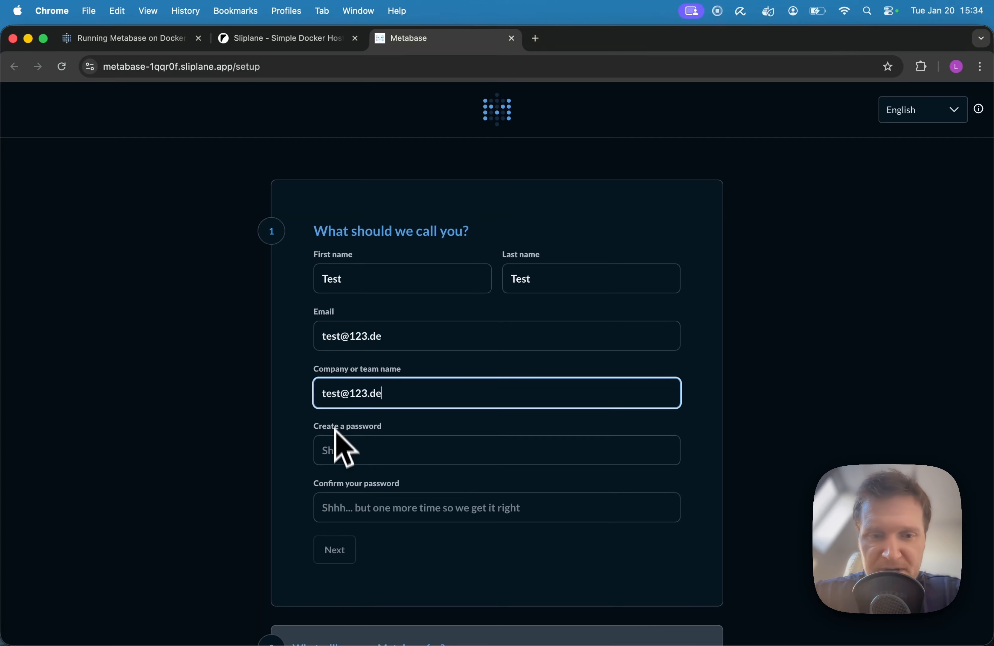
Enter and confirm the account password, submit the account details and decline saving the password in the browser.
{"action": "left_click", "coordinate": [336, 443]}
{"action": "key", "text": "super+v"}
{"action": "left_click", "coordinate": [349, 506]}
{"action": "key", "text": "super+v"}
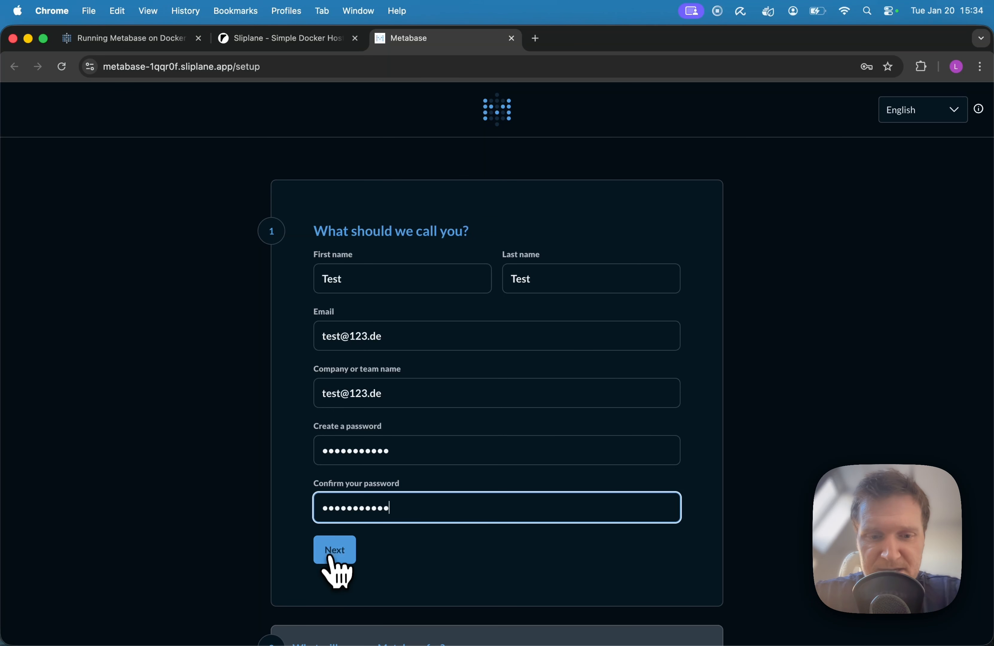
{"action": "left_click", "coordinate": [335, 554]}
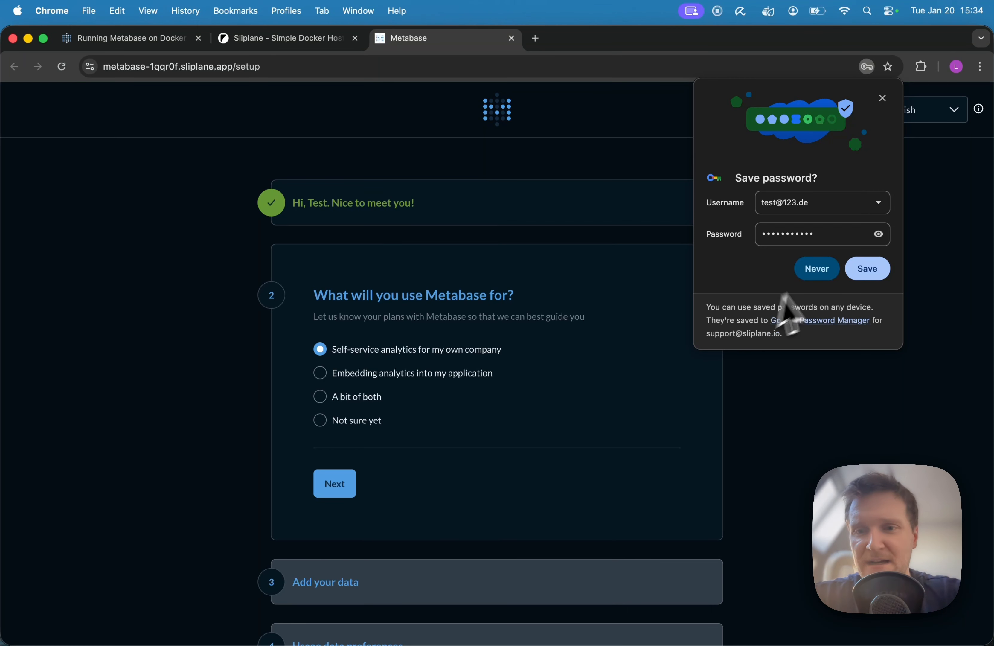
{"action": "left_click", "coordinate": [816, 275]}
Choose "Not sure yet" as the intended Metabase use and continue with the sample data.
{"action": "scroll", "coordinate": [571, 311], "scroll_direction": "down", "scroll_amount": 3}
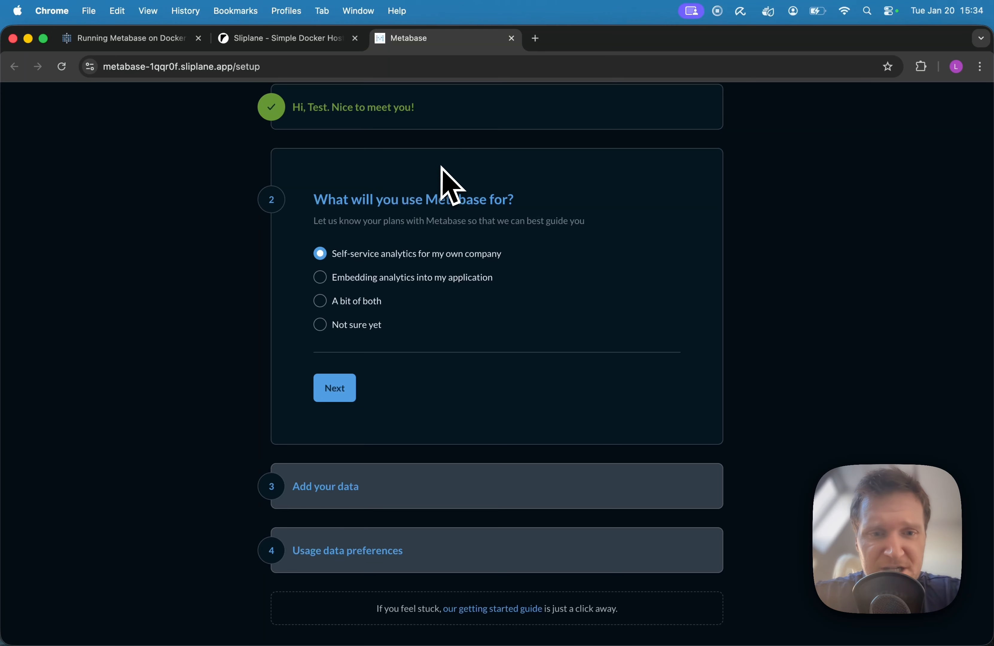
{"action": "left_click", "coordinate": [321, 326]}
{"action": "left_click", "coordinate": [335, 388]}
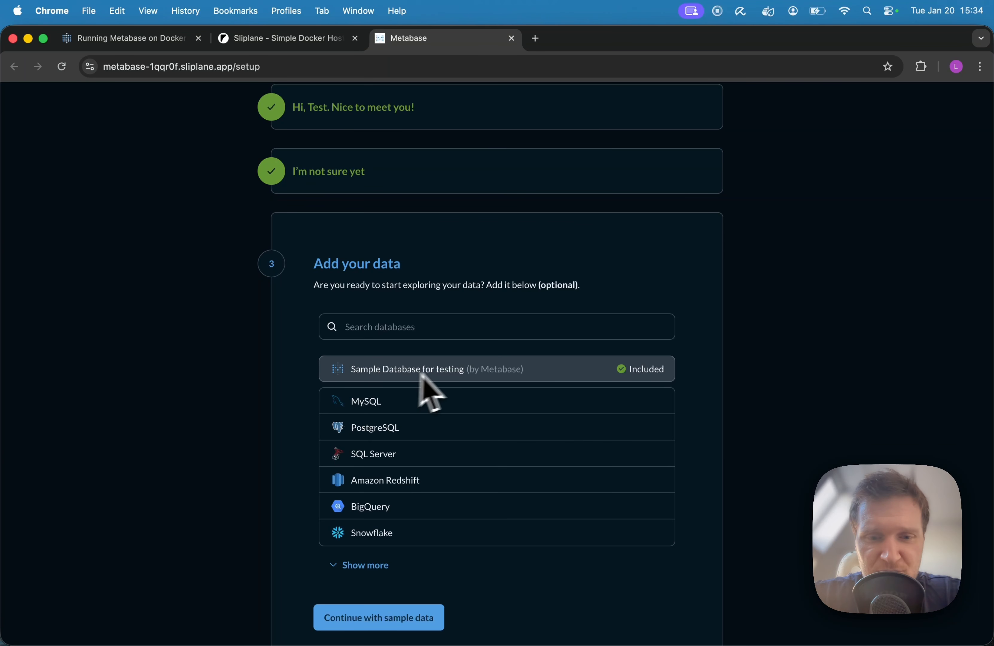
{"action": "left_click", "coordinate": [399, 616]}
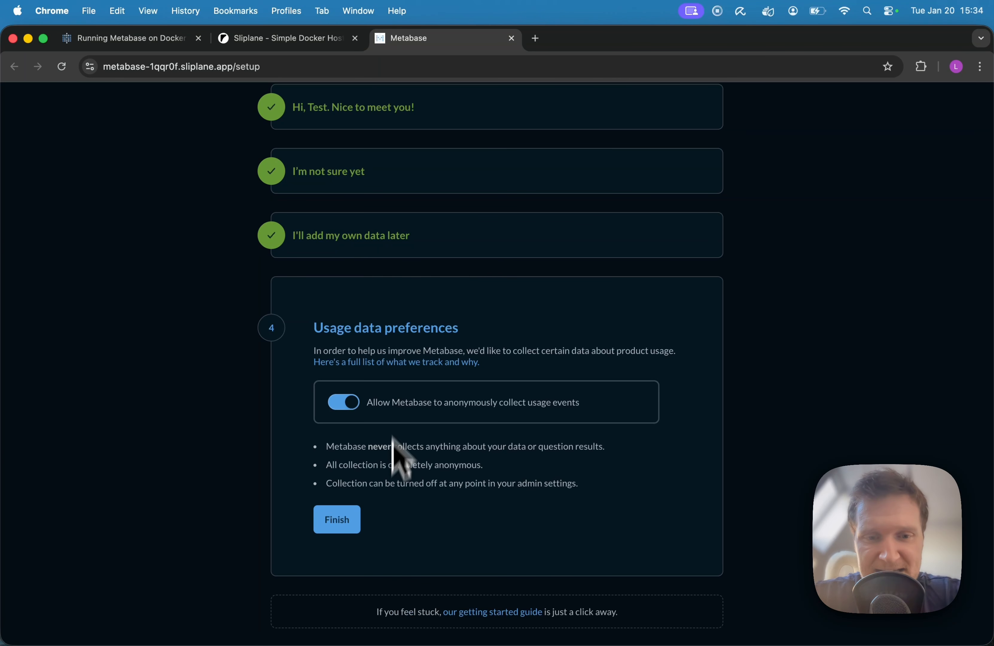
Turn off anonymous usage event collection, finish the setup and go to the Metabase home page.
{"action": "left_click", "coordinate": [341, 405]}
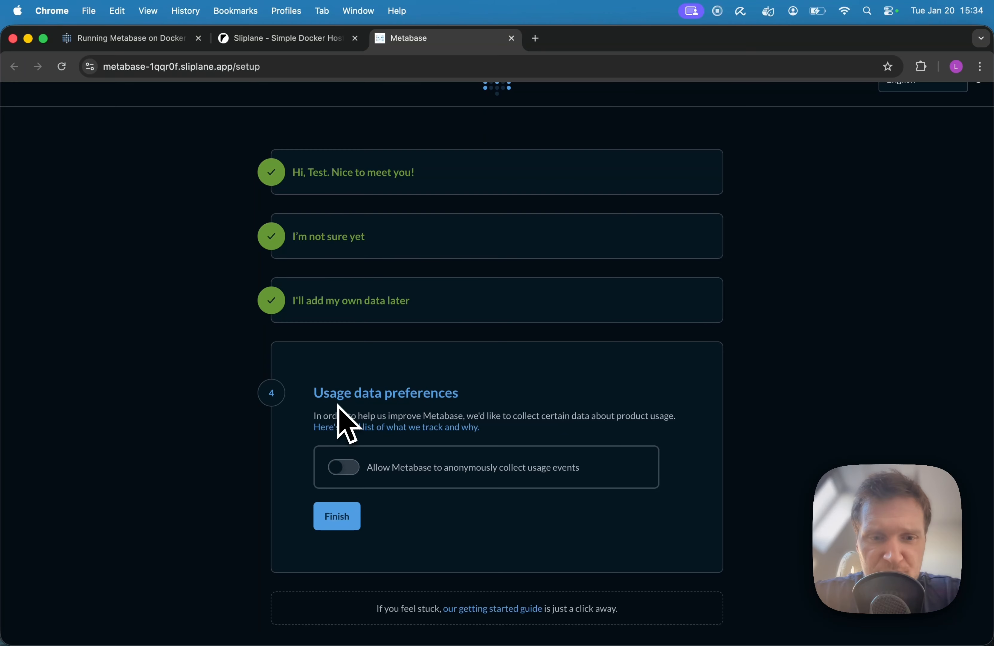
{"action": "left_click", "coordinate": [341, 520]}
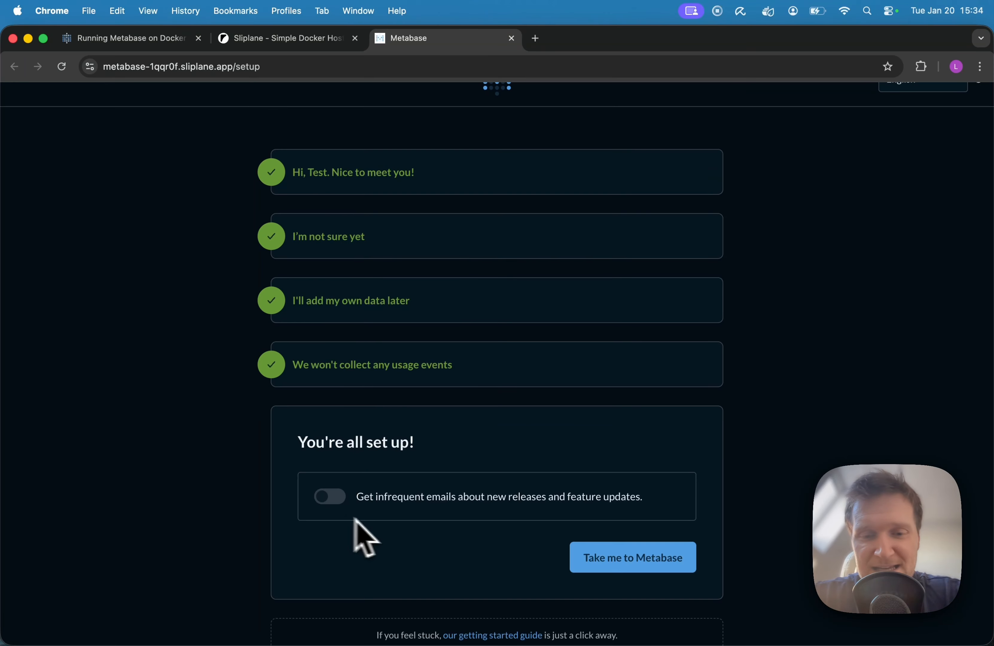
{"action": "scroll", "coordinate": [521, 560], "scroll_direction": "down", "scroll_amount": 1}
{"action": "left_click", "coordinate": [650, 541]}
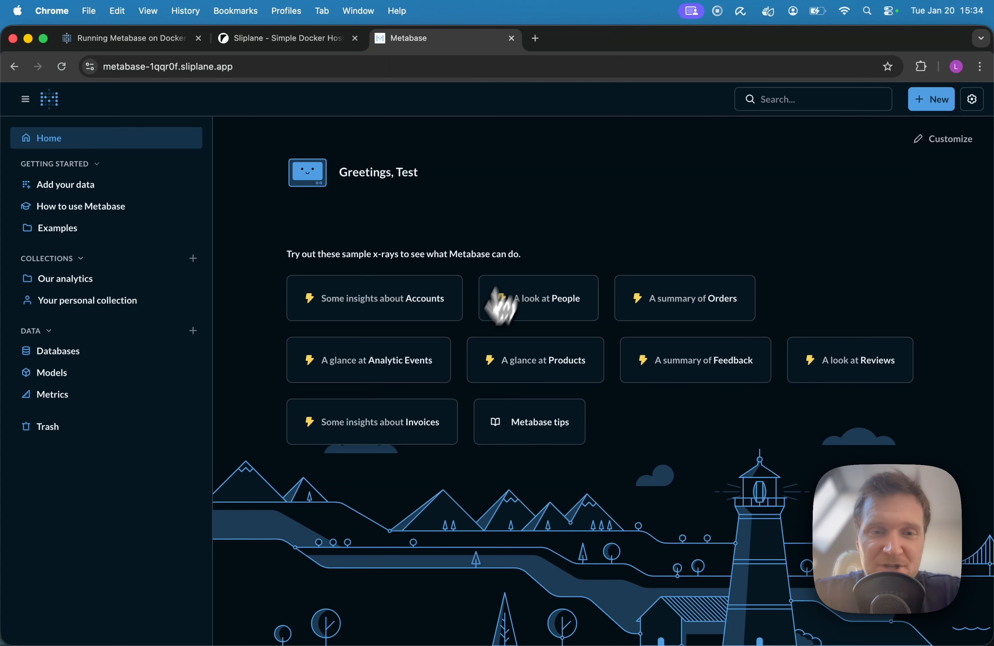
Open the sample x-ray about Accounts and examine its overview, location maps and distribution charts.
{"action": "left_click", "coordinate": [362, 308]}
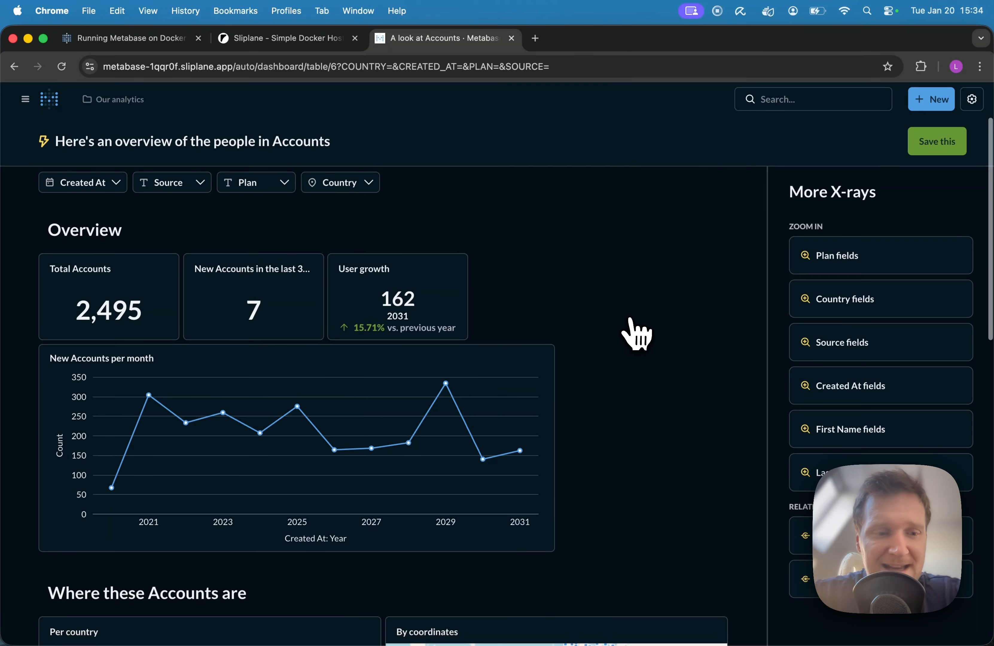
{"action": "scroll", "coordinate": [634, 333], "scroll_direction": "down", "scroll_amount": 10}
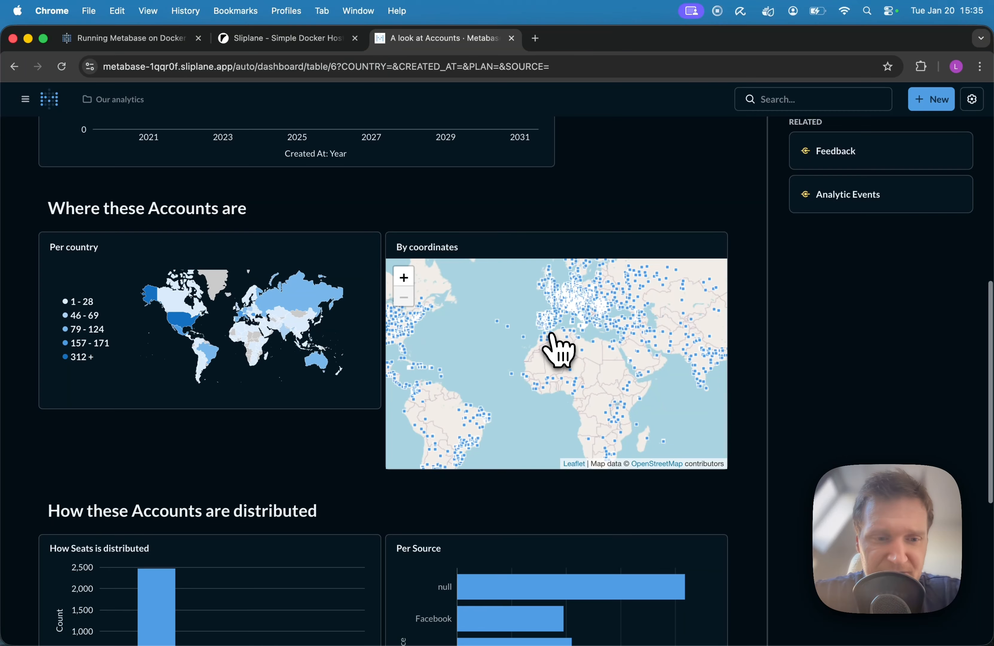
{"action": "scroll", "coordinate": [598, 482], "scroll_direction": "down", "scroll_amount": 9}
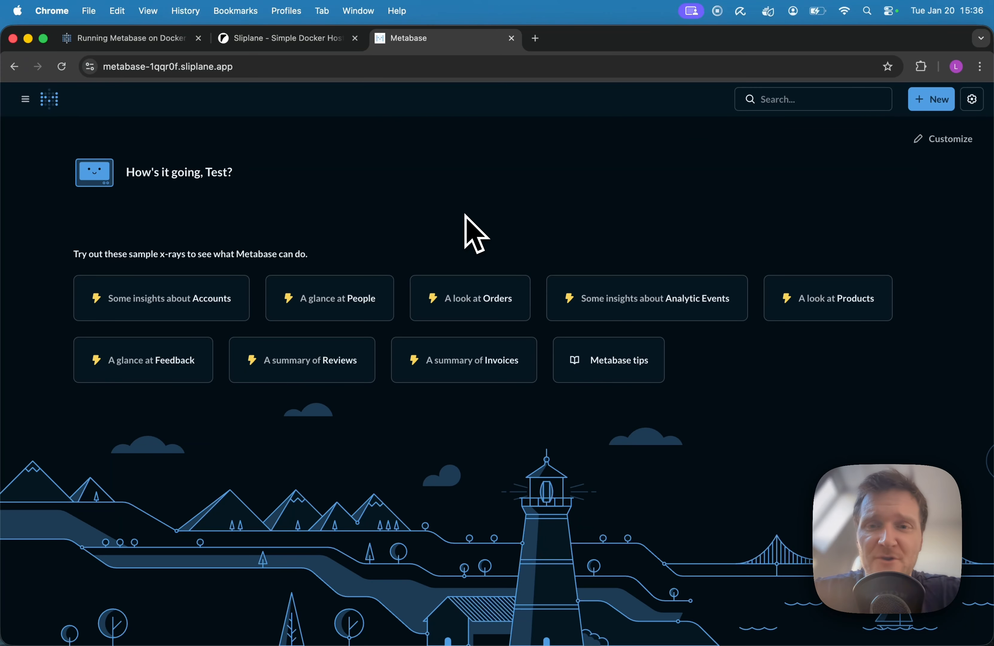
Open the form for adding a database from the Databases page and view the available database types.
{"action": "left_click", "coordinate": [25, 101]}
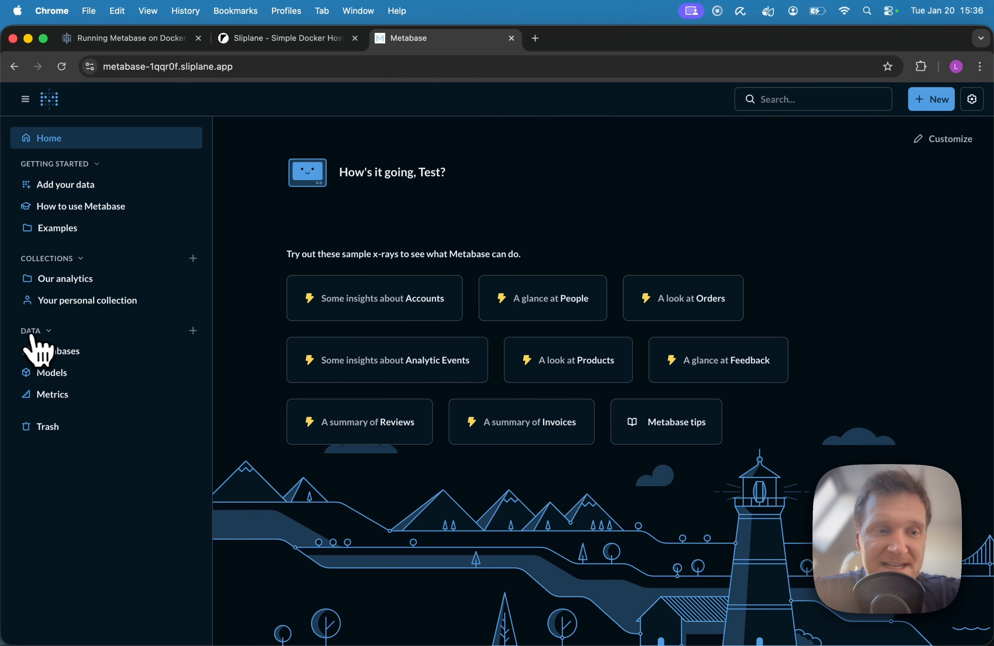
{"action": "left_click", "coordinate": [63, 354]}
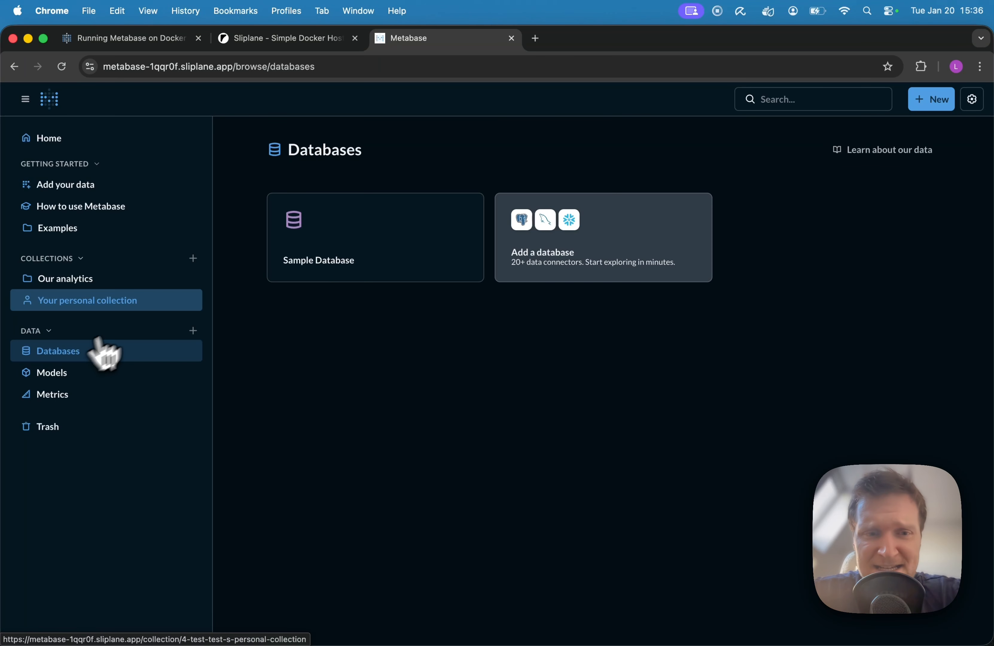
{"action": "left_click", "coordinate": [588, 280]}
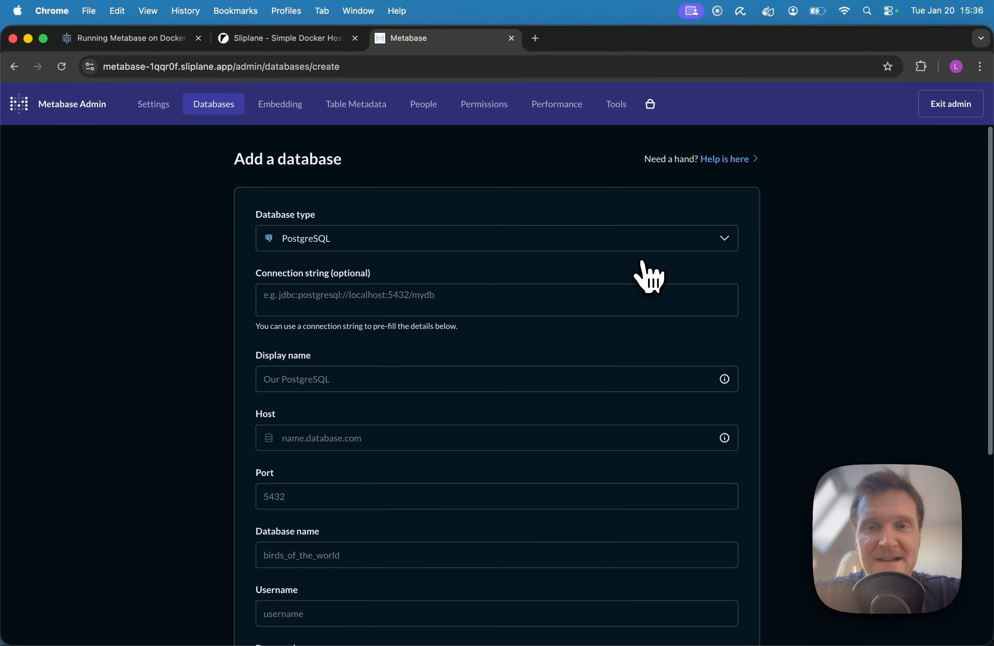
{"action": "left_click", "coordinate": [389, 237]}
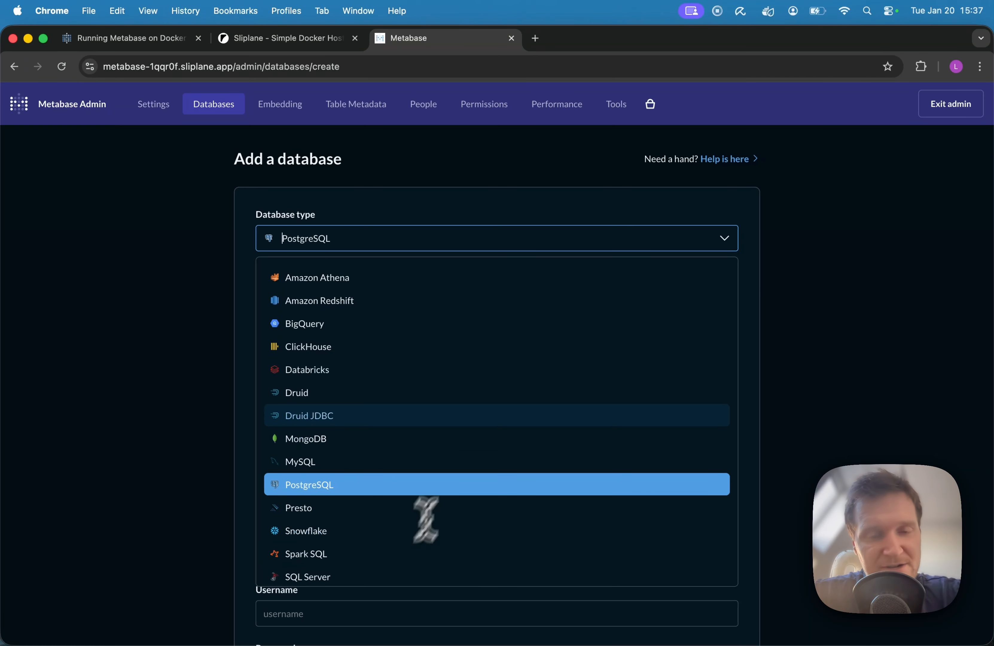
Leave the admin area and create a dashboard named New in the Our analytics collection.
{"action": "scroll", "coordinate": [421, 517], "scroll_direction": "down", "scroll_amount": 2}
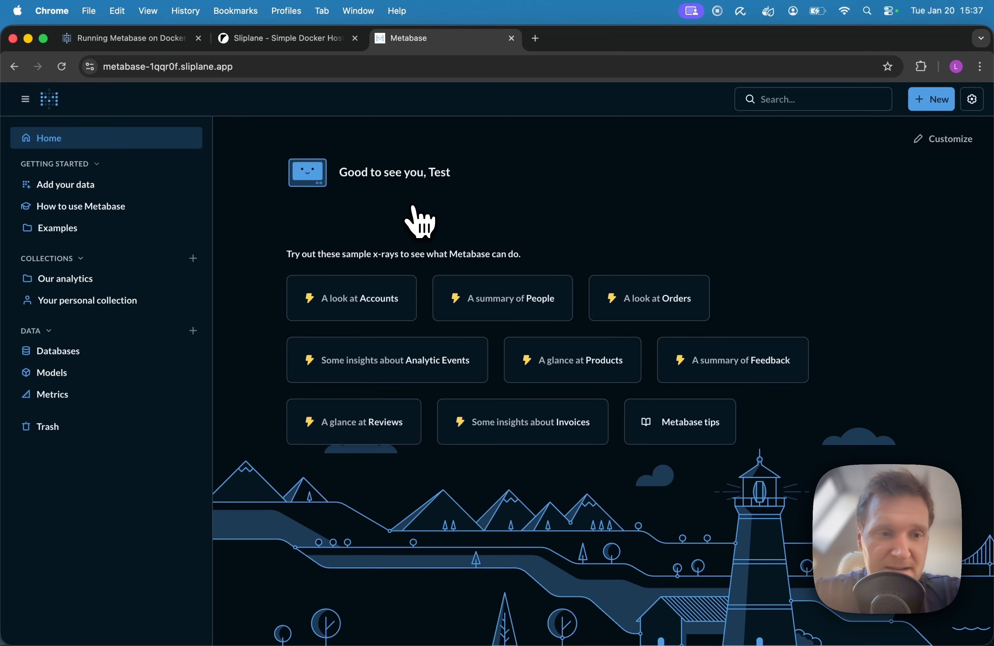
{"action": "left_click", "coordinate": [61, 281]}
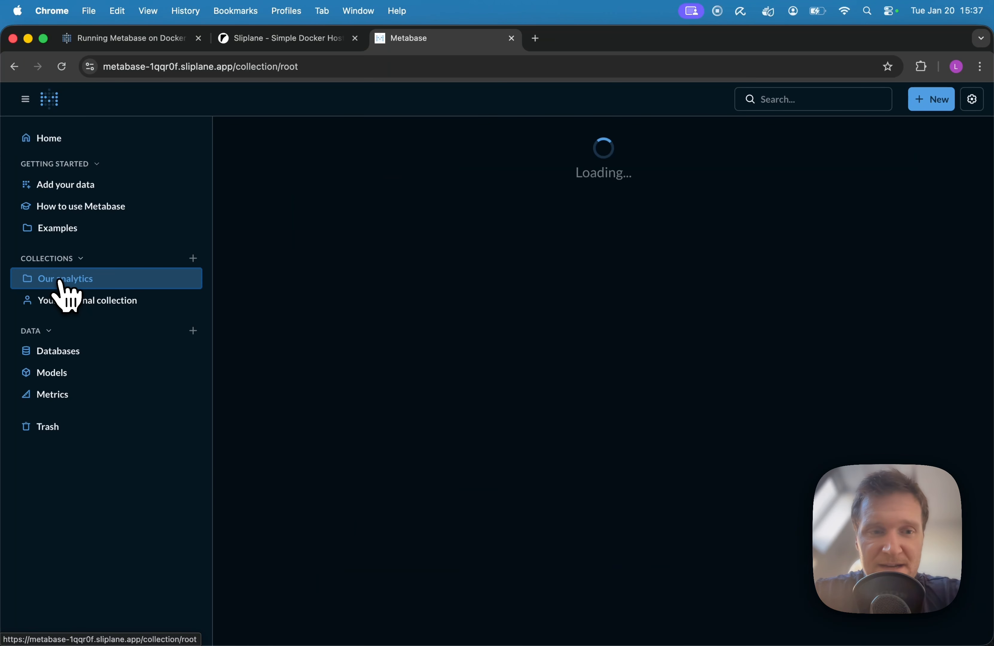
{"action": "left_click", "coordinate": [935, 104]}
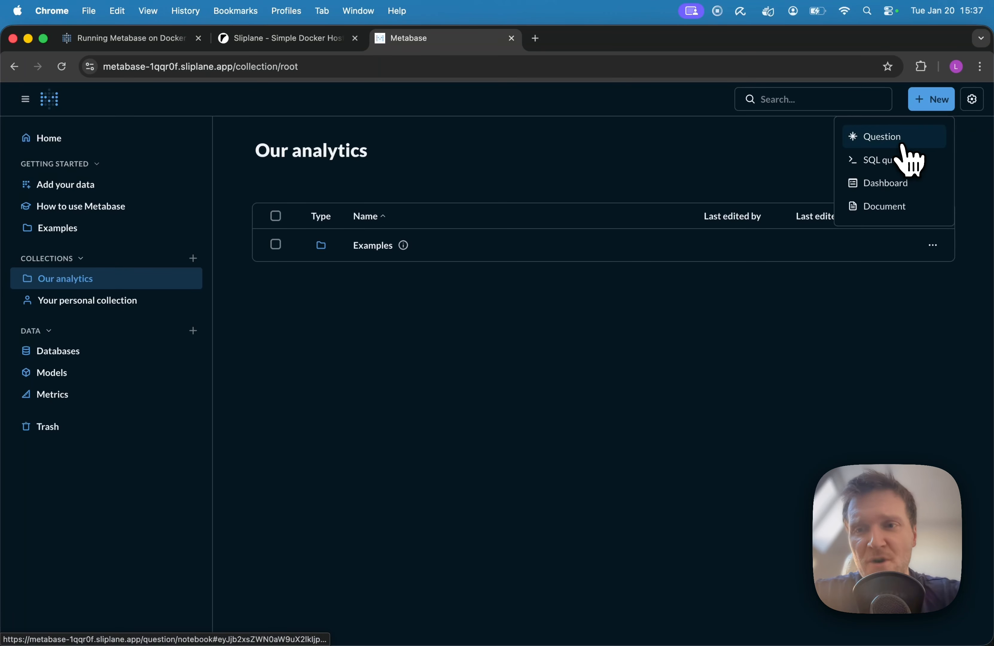
{"action": "left_click", "coordinate": [902, 185]}
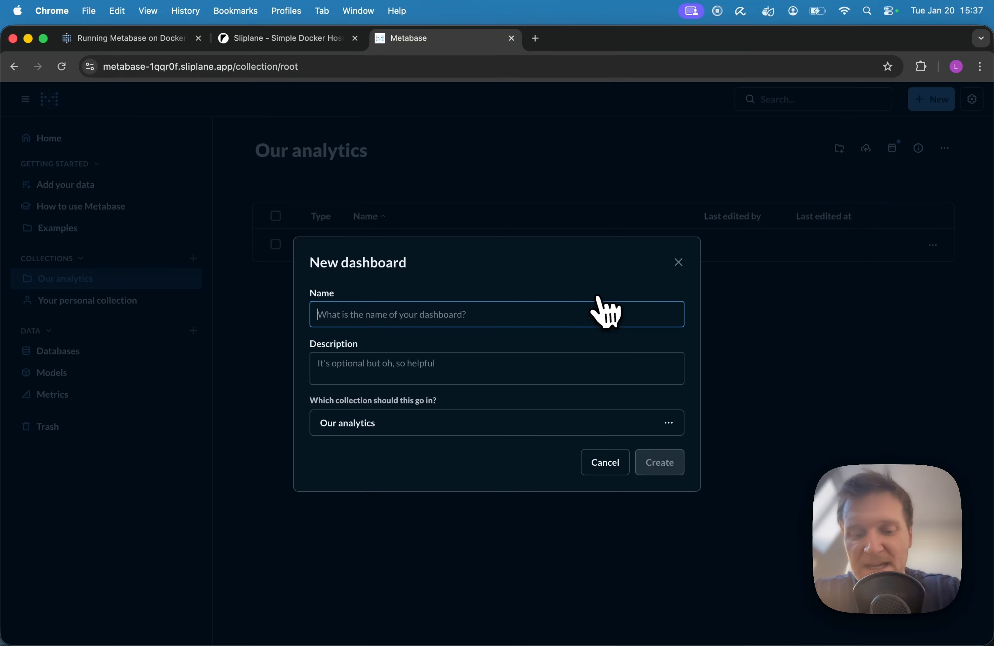
{"action": "type", "text": "New"}
{"action": "left_click", "coordinate": [662, 463]}
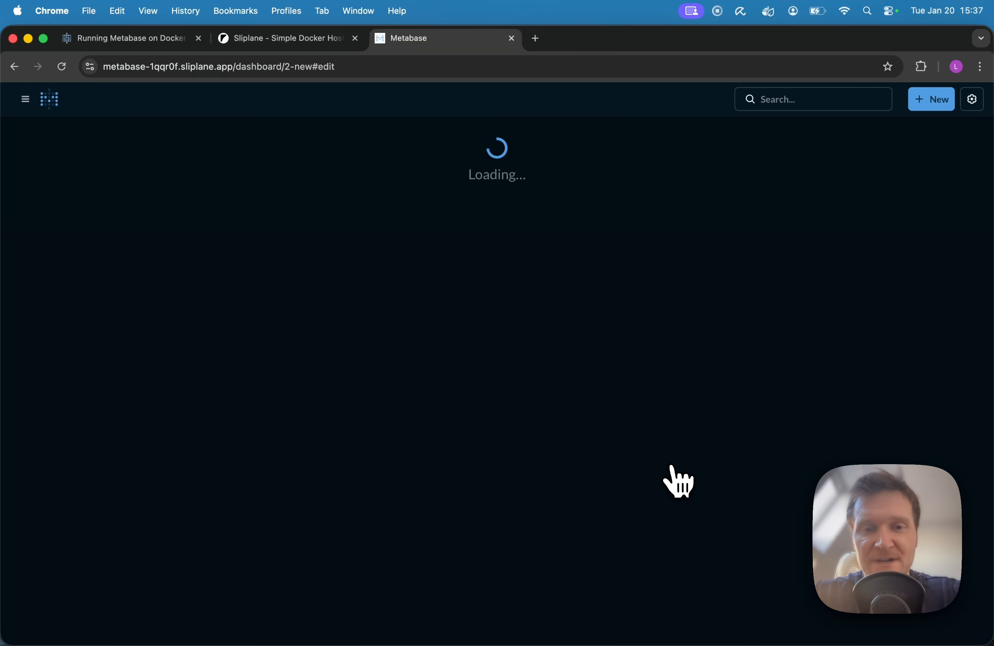
Add a chart to the dashboard as a new question on the Sample Database's Orders table and visualize its data.
{"action": "left_click", "coordinate": [480, 396]}
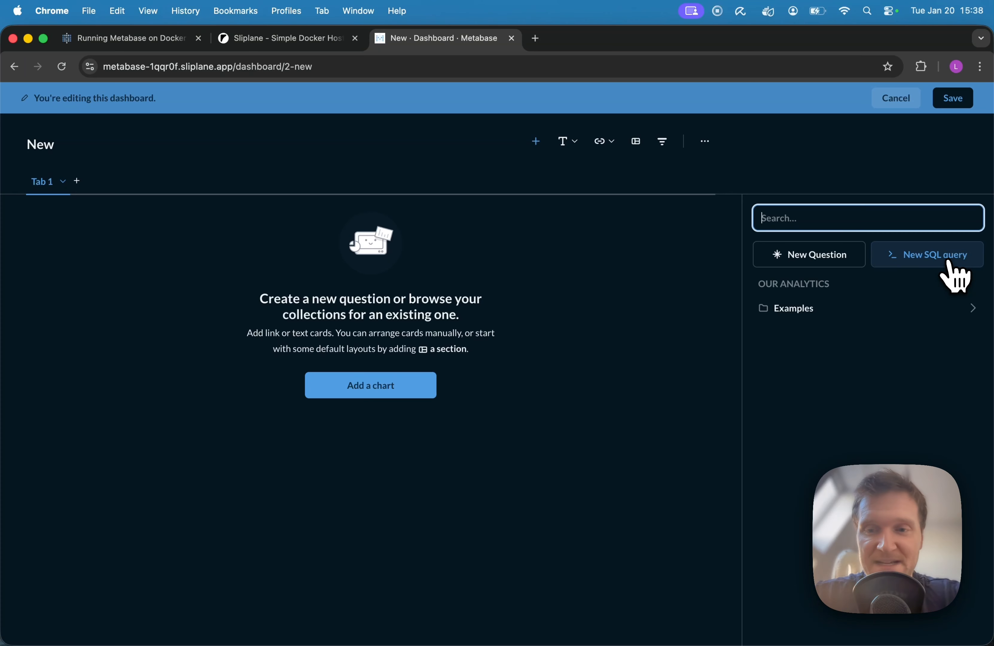
{"action": "left_click", "coordinate": [808, 259]}
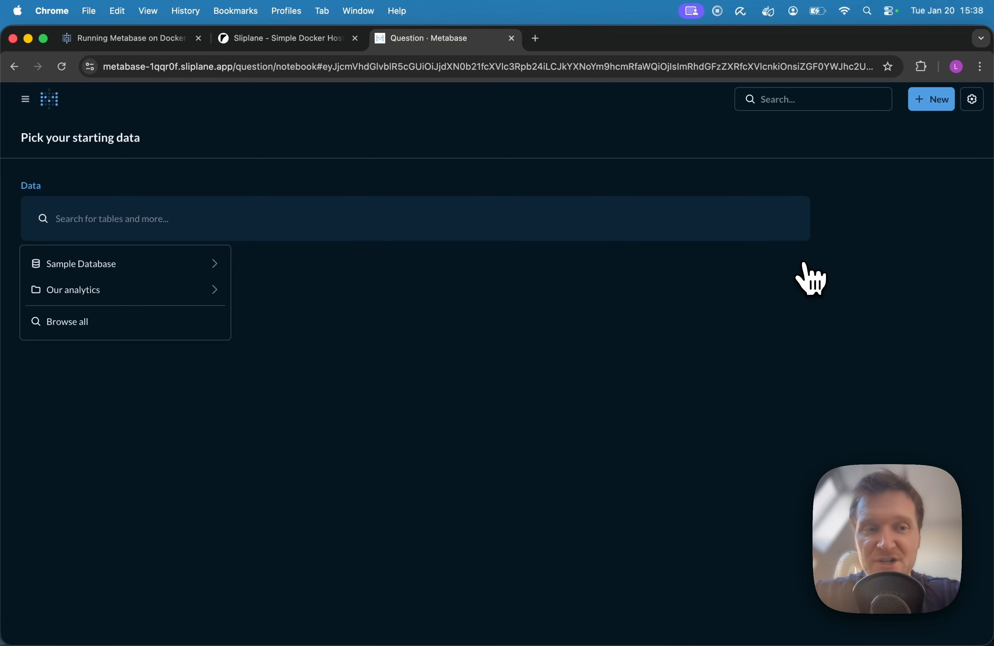
{"action": "left_click", "coordinate": [108, 272]}
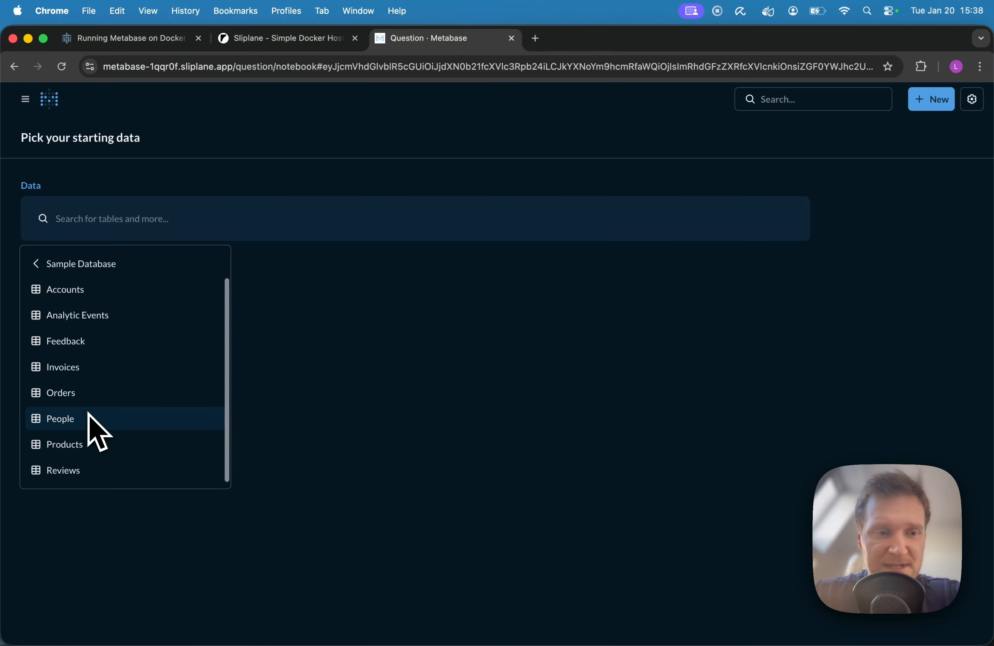
{"action": "left_click", "coordinate": [75, 394]}
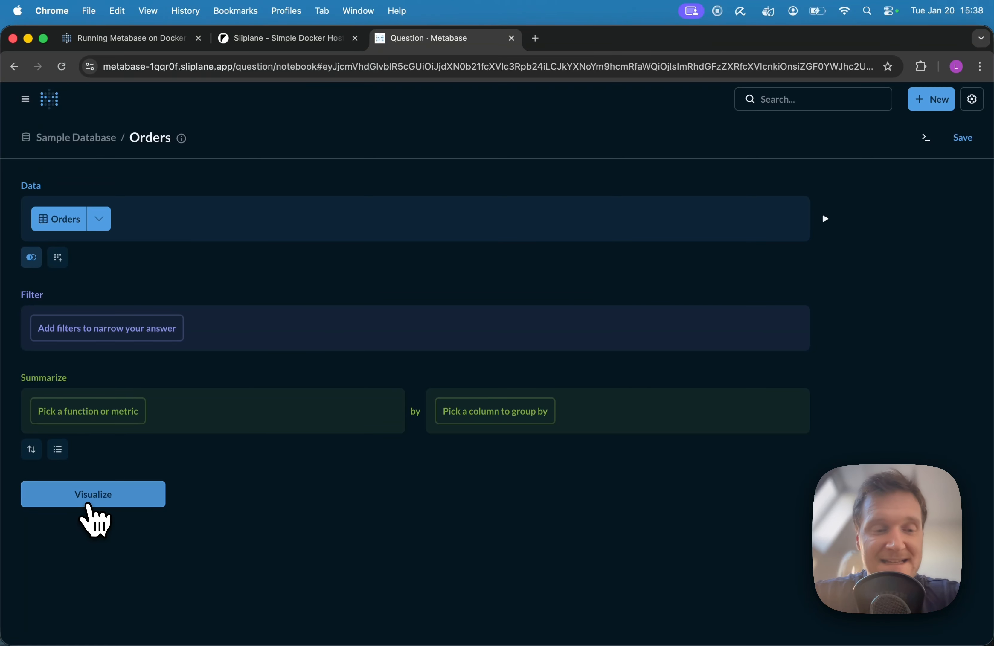
{"action": "left_click", "coordinate": [90, 507]}
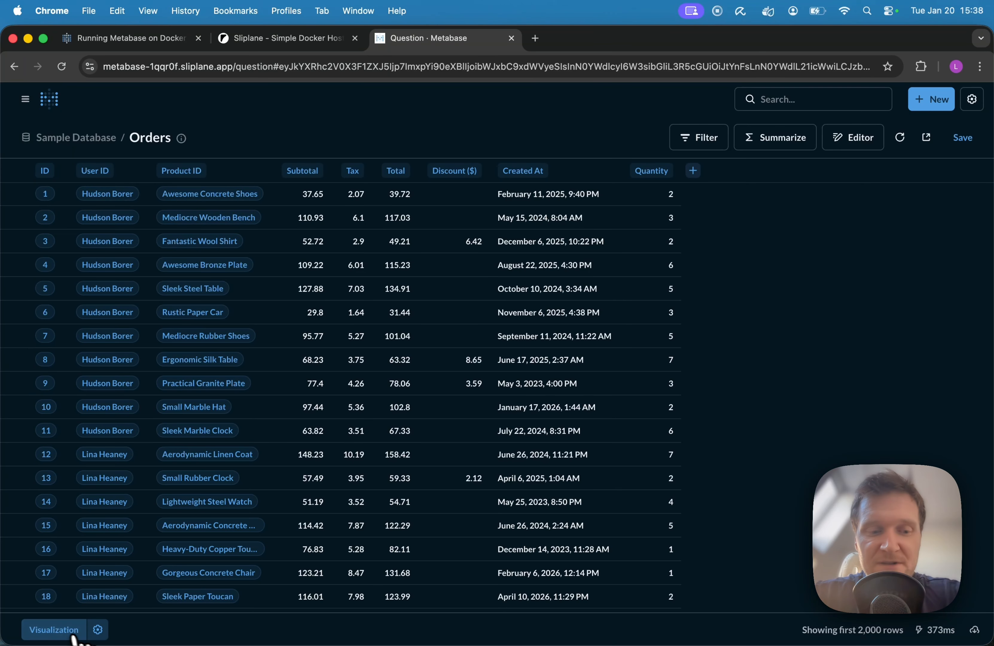
Show the Orders data as a pie chart of the count grouped by product Price with auto binning.
{"action": "left_click", "coordinate": [63, 630]}
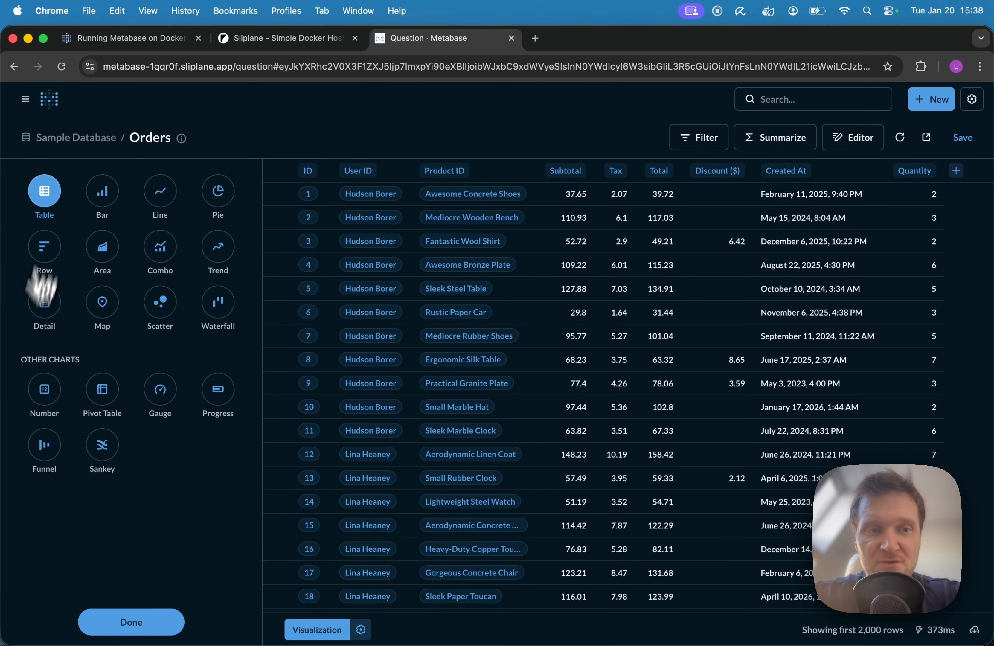
{"action": "left_click", "coordinate": [105, 196]}
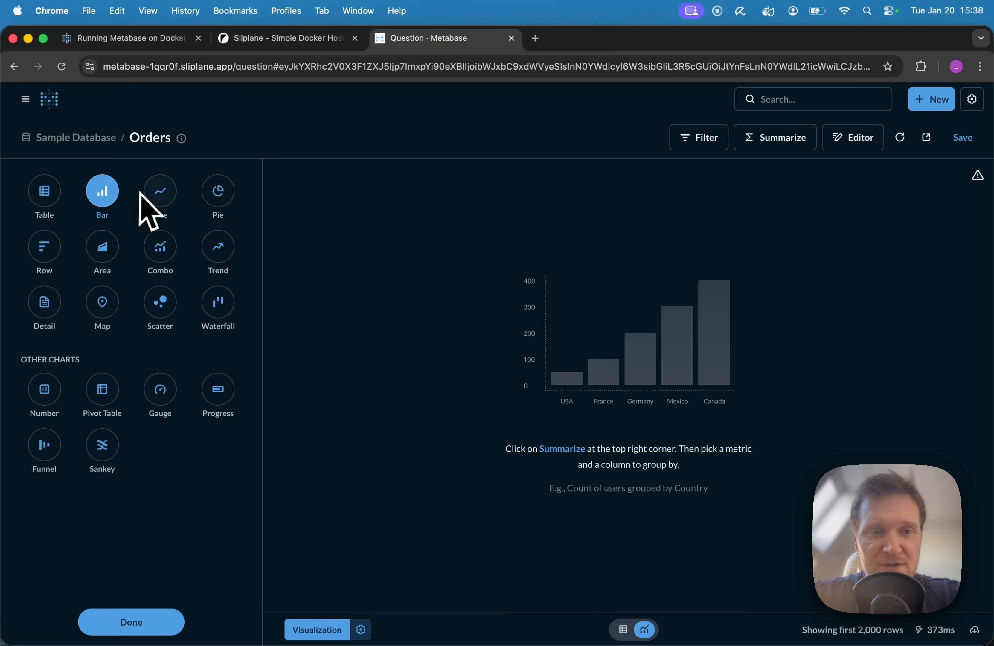
{"action": "left_click", "coordinate": [225, 197]}
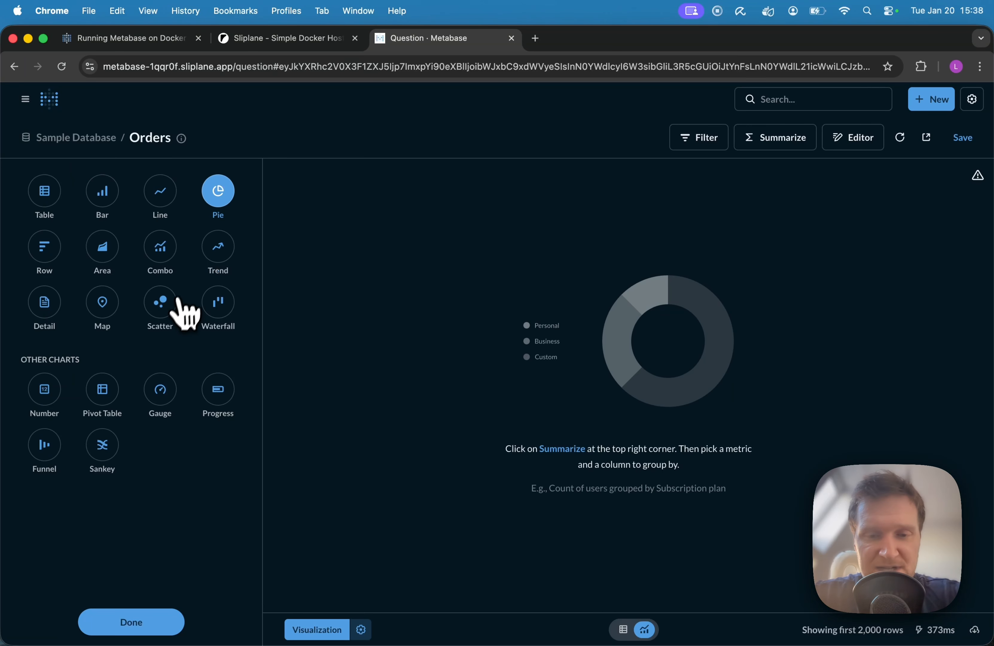
{"action": "left_click", "coordinate": [558, 463]}
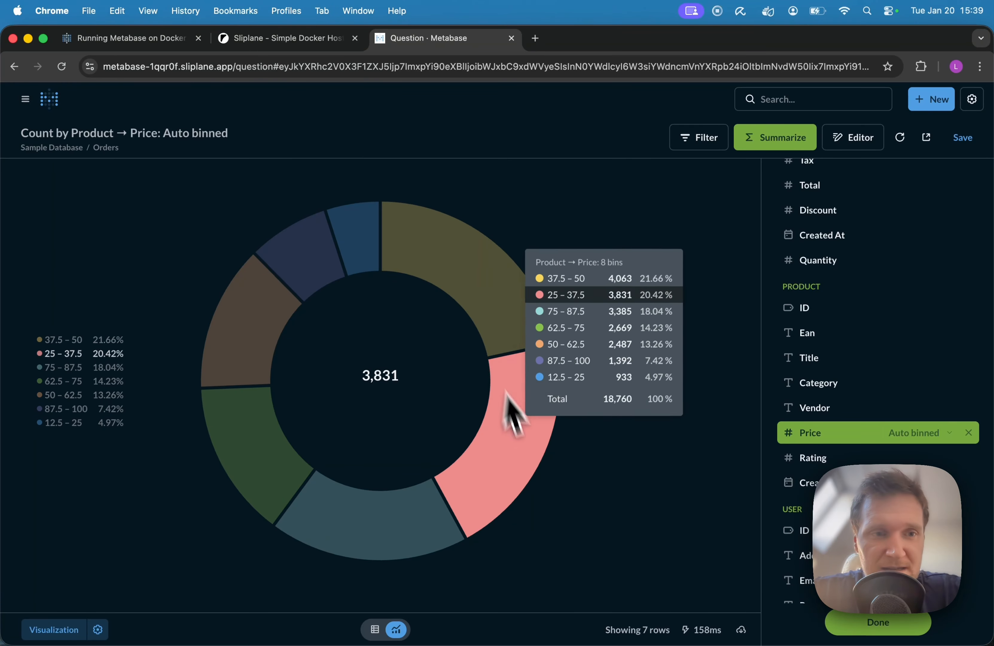
{"action": "left_click", "coordinate": [898, 625]}
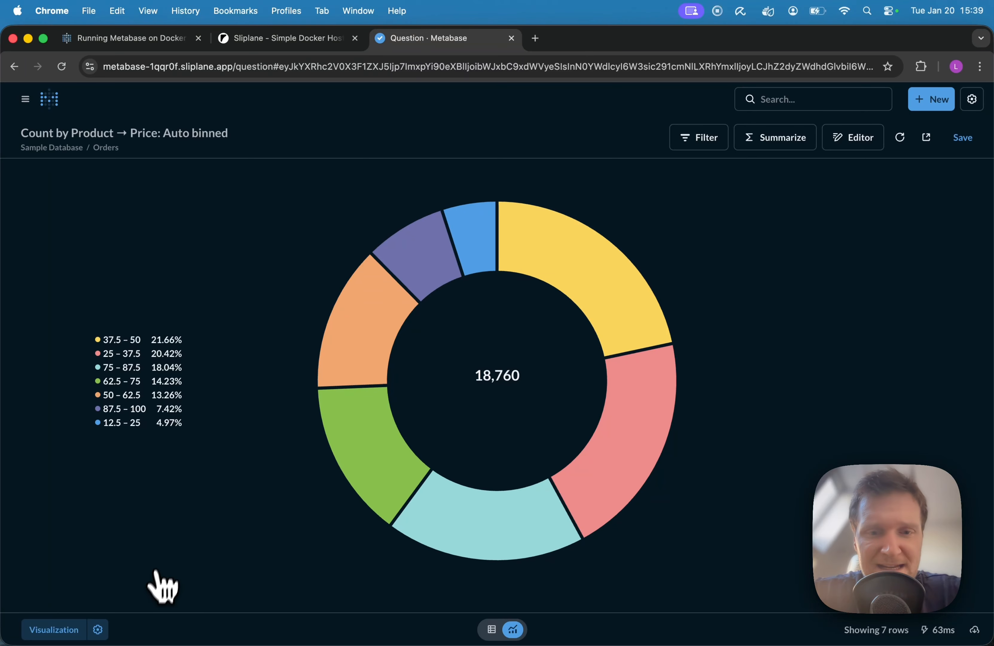